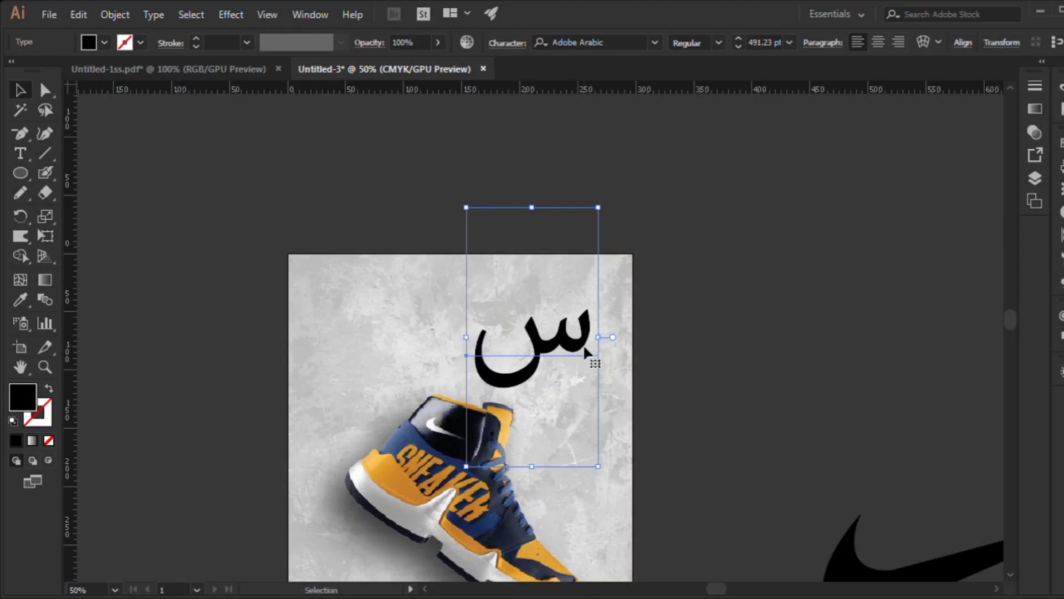
Step: Set the large 327.32 pt S to Helvetica and drag it above the sneaker
{"action": "type", "text": "MYR"}
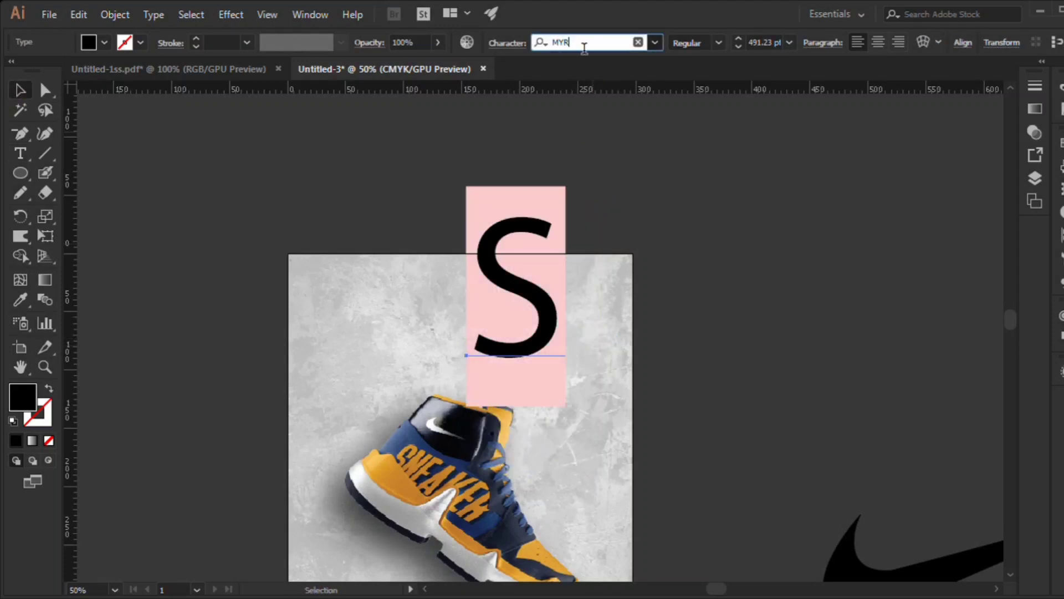
{"action": "key", "text": "Return"}
{"action": "key", "text": "ctrl+plus"}
{"action": "mouse_move", "coordinate": [553, 301]}
{"action": "left_mouse_down"}
{"action": "mouse_move", "coordinate": [586, 268]}
{"action": "mouse_move", "coordinate": [559, 269]}
{"action": "left_mouse_up"}
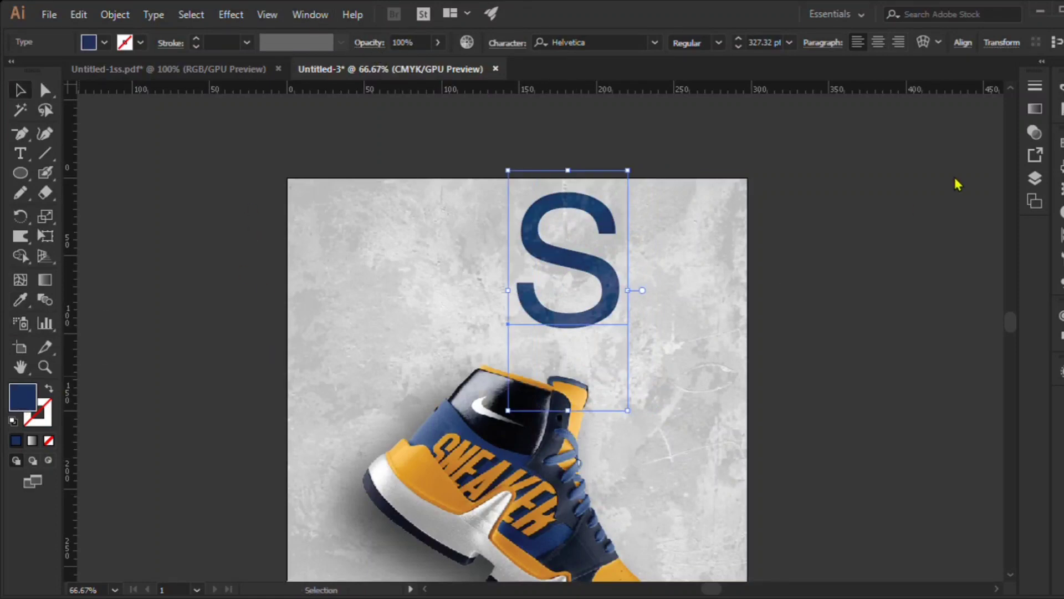
Step: Move the S up and left, then place a copy of it to its right
{"action": "scroll", "coordinate": [577, 366], "scroll_direction": "up", "scroll_amount": 3}
{"action": "left_click", "coordinate": [576, 366]}
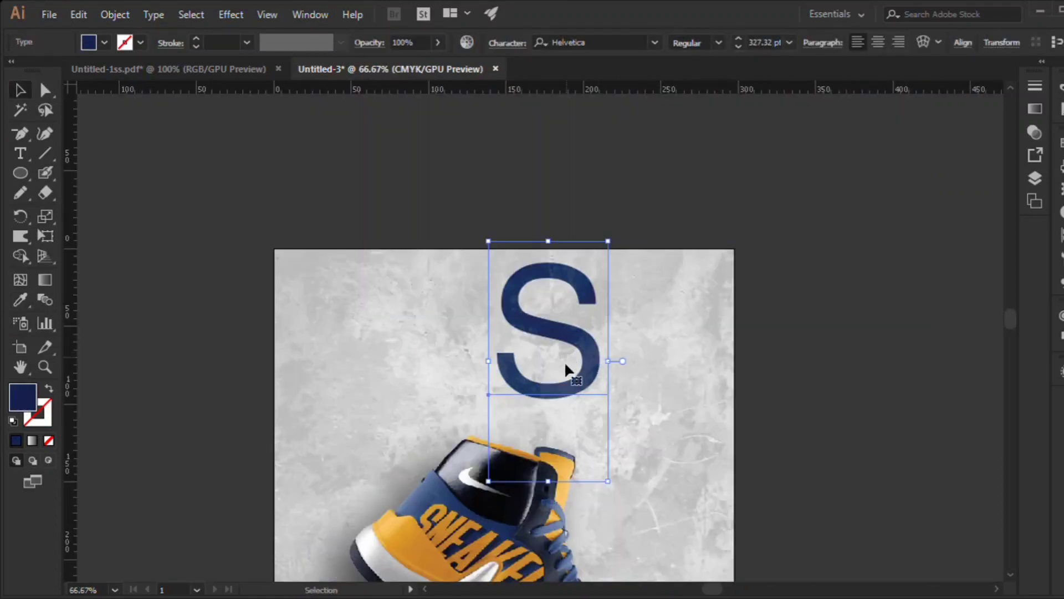
{"action": "left_click_drag", "start_coordinate": [565, 369], "coordinate": [531, 330]}
{"action": "left_click", "coordinate": [624, 332]}
{"action": "key", "text": "t"}
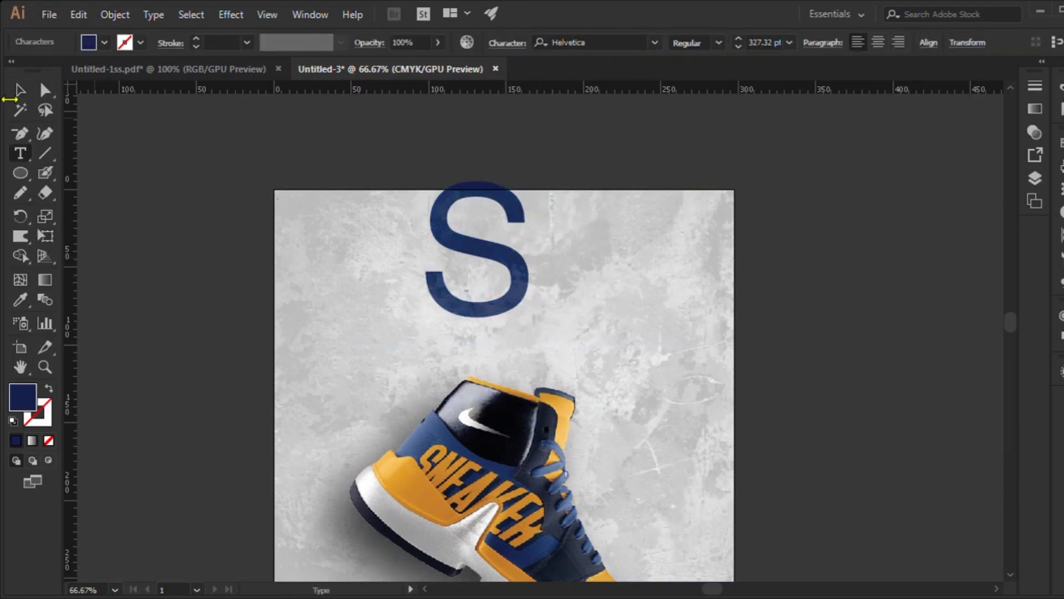
{"action": "left_click", "coordinate": [20, 90]}
{"action": "mouse_move", "coordinate": [507, 260]}
{"action": "left_mouse_down"}
{"action": "mouse_move", "coordinate": [660, 351]}
{"action": "mouse_move", "coordinate": [730, 373]}
{"action": "left_mouse_up"}
Step: Change the copy to a P, enlarge it and nudge it slightly down-right
{"action": "double_click", "coordinate": [632, 332]}
{"action": "type", "text": "P"}
{"action": "key", "text": "Escape"}
{"action": "left_click_drag", "start_coordinate": [665, 338], "coordinate": [630, 349]}
{"action": "left_click", "coordinate": [476, 434]}
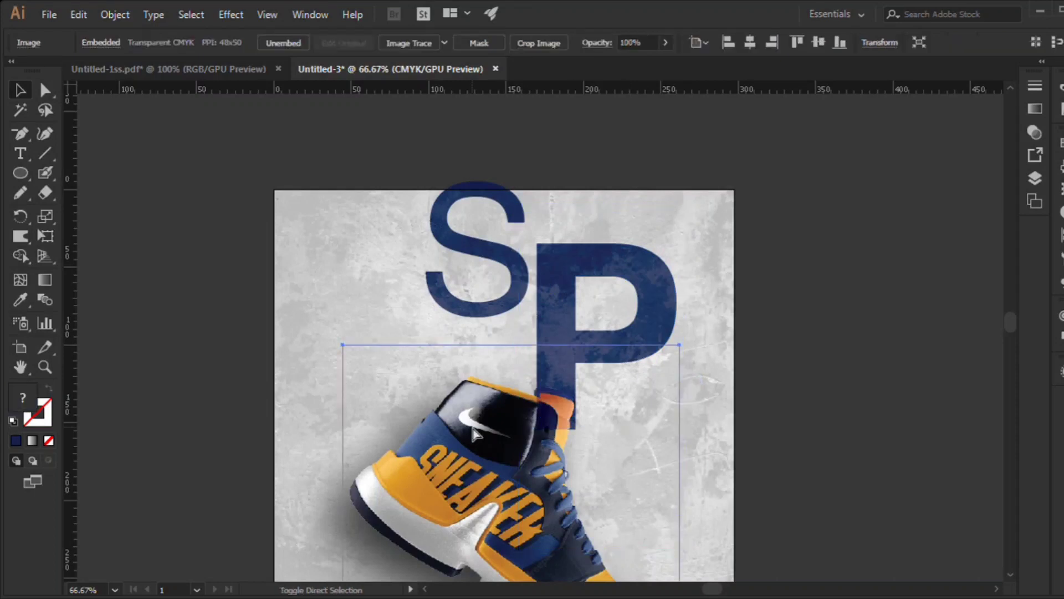
{"action": "left_click", "coordinate": [687, 313]}
{"action": "scroll", "coordinate": [691, 316], "scroll_direction": "down", "scroll_amount": 3}
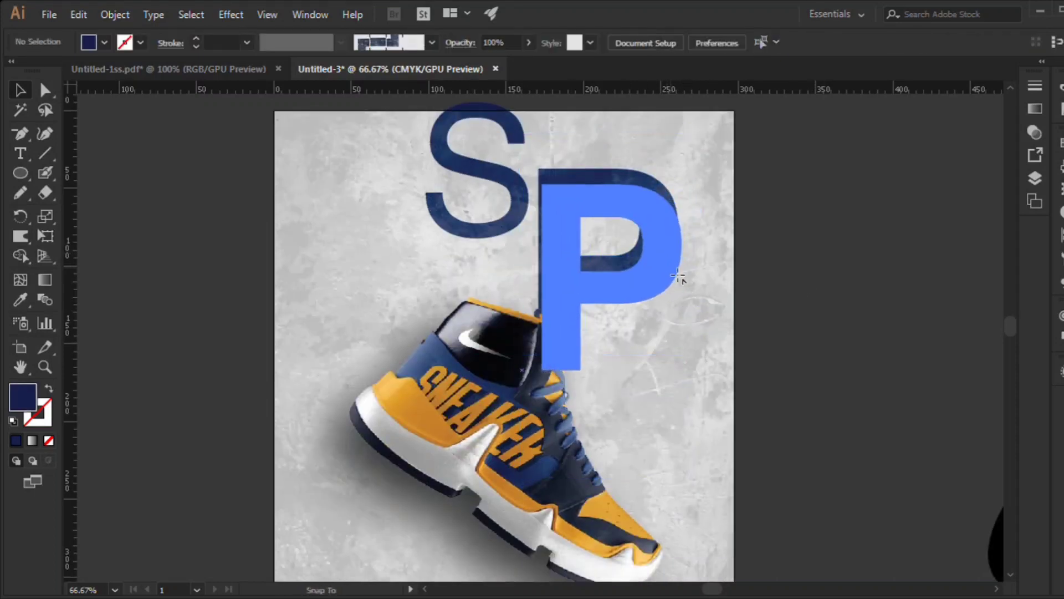
{"action": "left_click_drag", "start_coordinate": [671, 263], "coordinate": [684, 282]}
Step: Reposition the P so it sits partly behind the sneaker at the upper right
{"action": "key", "text": "ctrl+minus"}
{"action": "key", "text": "ctrl+minus"}
{"action": "left_click", "coordinate": [540, 308]}
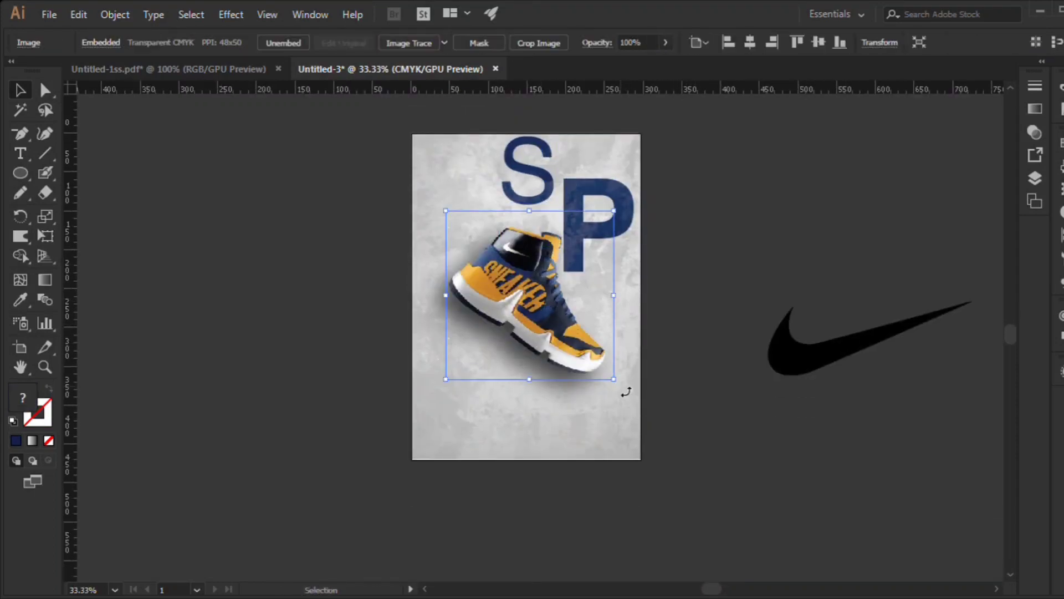
{"action": "scroll", "coordinate": [540, 293], "scroll_direction": "up", "scroll_amount": 1}
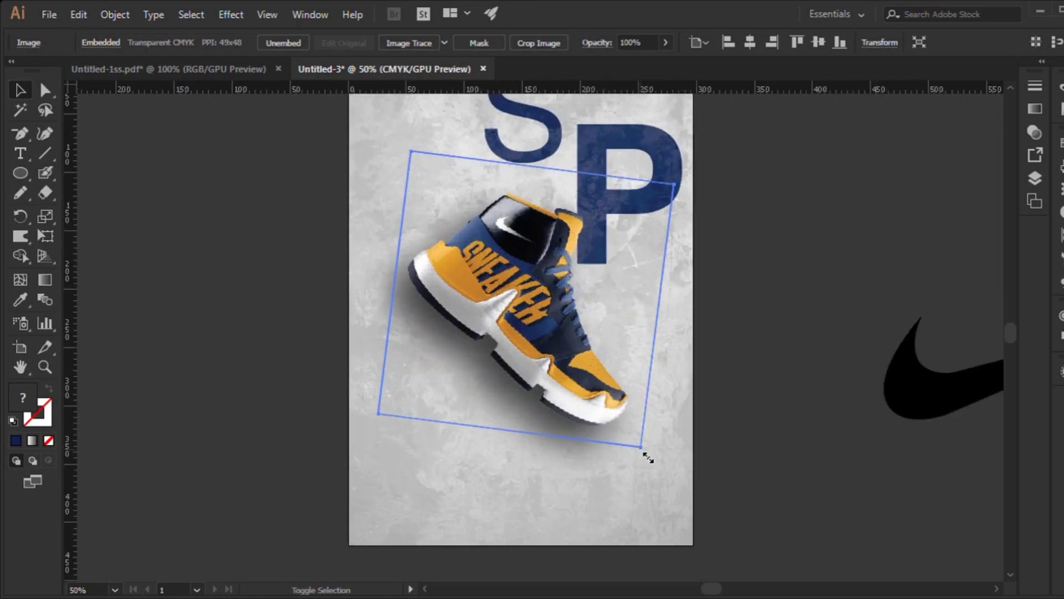
{"action": "left_click", "coordinate": [749, 294]}
{"action": "scroll", "coordinate": [506, 218], "scroll_direction": "up", "scroll_amount": 1}
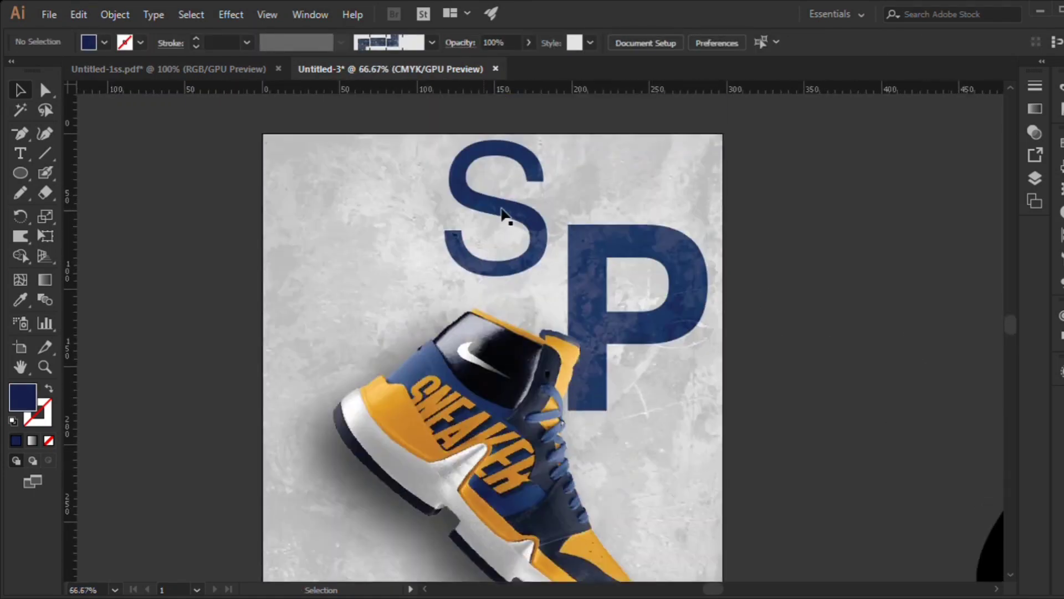
{"action": "left_click", "coordinate": [507, 227]}
{"action": "left_click_drag", "start_coordinate": [610, 280], "coordinate": [590, 256]}
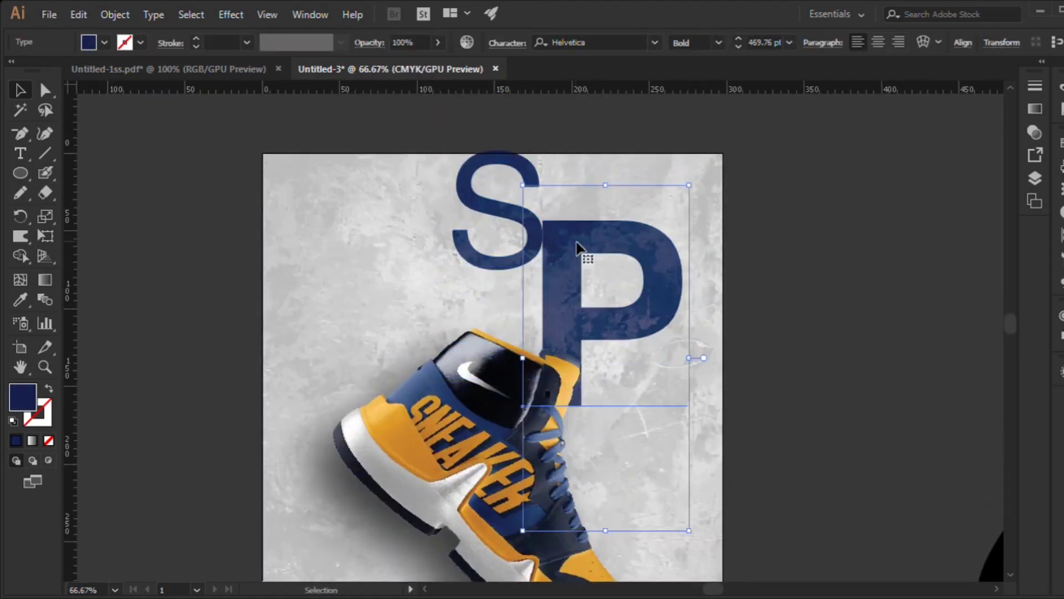
Step: Add a navy O over the sneaker and send it behind the shoe
{"action": "scroll", "coordinate": [590, 255], "scroll_direction": "down", "scroll_amount": 4}
{"action": "key", "text": "t"}
{"action": "left_click", "coordinate": [406, 392]}
{"action": "type", "text": "O"}
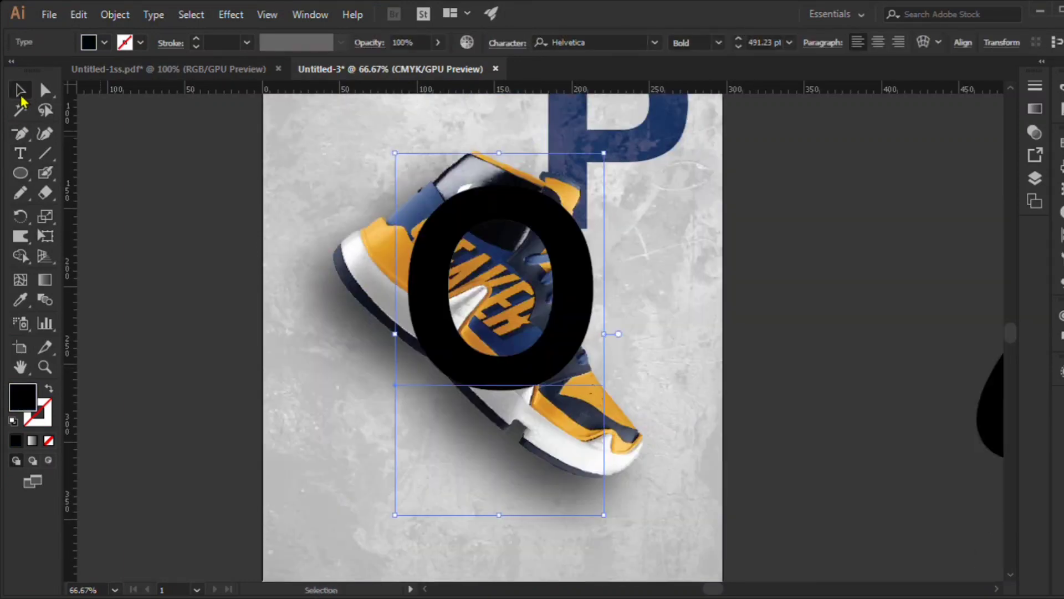
{"action": "scroll", "coordinate": [563, 309], "scroll_direction": "up", "scroll_amount": 1}
{"action": "scroll", "coordinate": [503, 311], "scroll_direction": "up", "scroll_amount": 1}
{"action": "left_click_drag", "start_coordinate": [547, 304], "coordinate": [532, 261]}
{"action": "key", "text": "ctrl+bracketleft"}
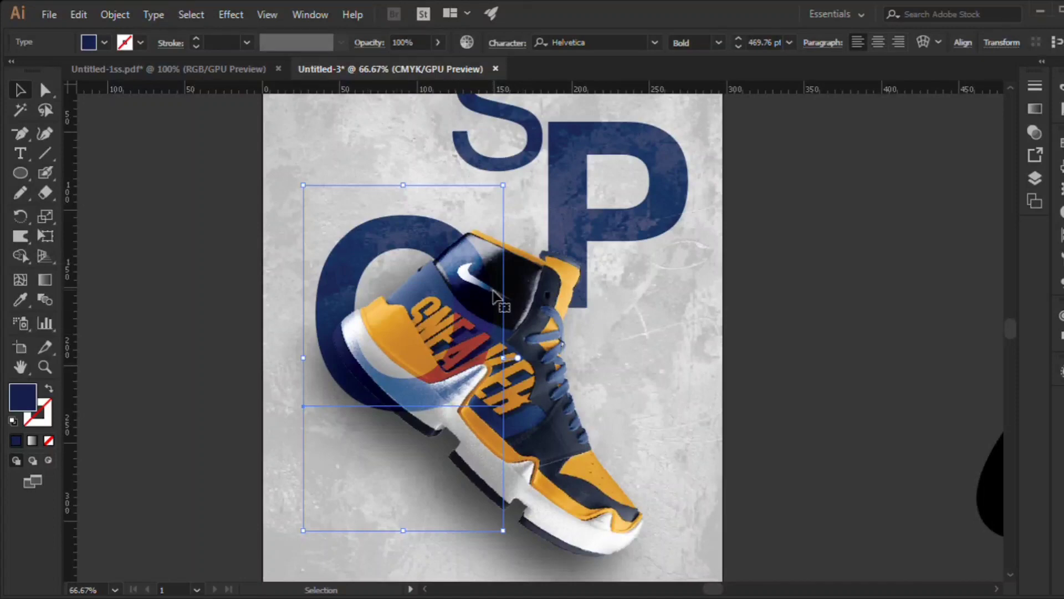
{"action": "left_click", "coordinate": [495, 298]}
{"action": "scroll", "coordinate": [592, 308], "scroll_direction": "up", "scroll_amount": 1}
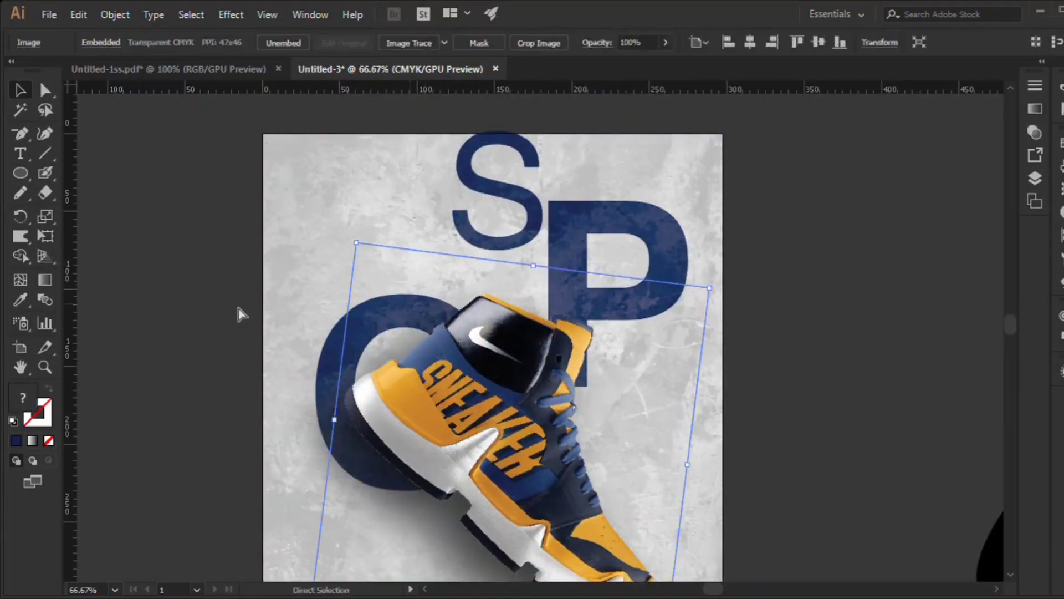
{"action": "key", "text": "ctrl+z"}
{"action": "key", "text": "ctrl+z"}
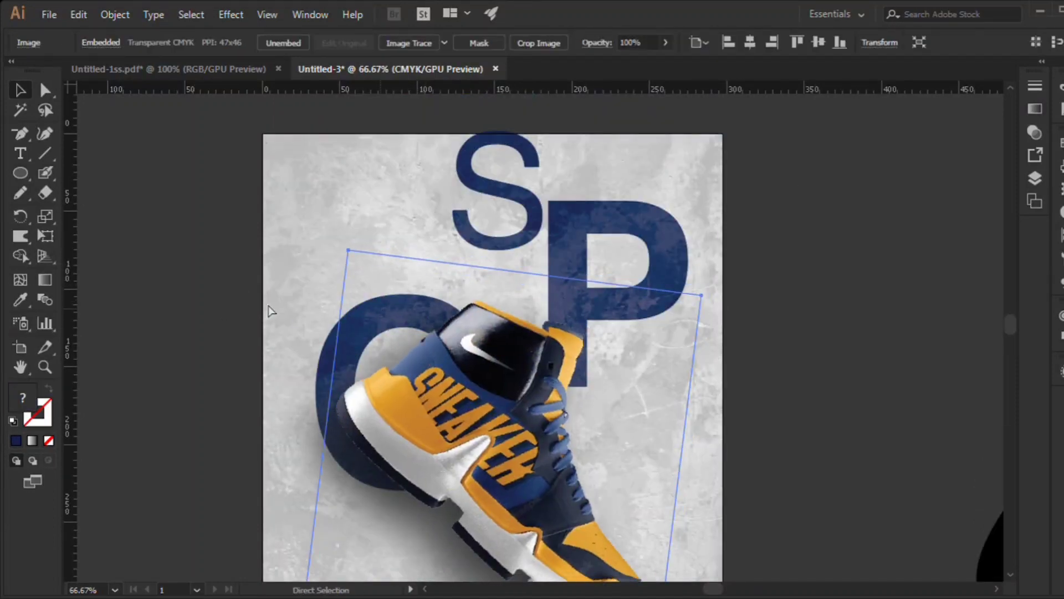
{"action": "scroll", "coordinate": [384, 223], "scroll_direction": "down", "scroll_amount": 2}
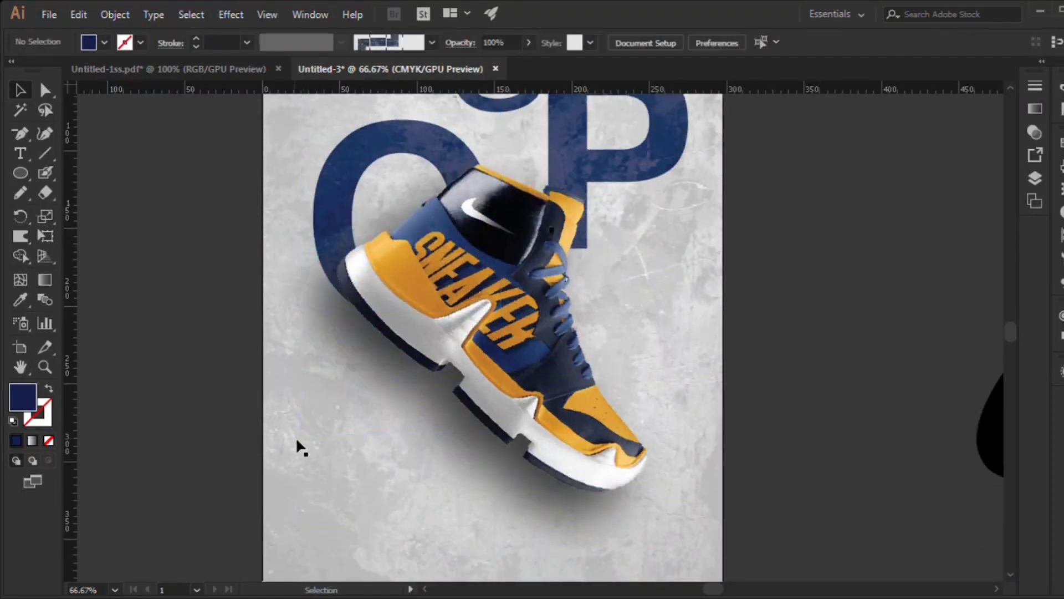
Step: Add an R below the O on the left side
{"action": "left_click", "coordinate": [363, 446]}
{"action": "type", "text": "R"}
{"action": "key", "text": "Escape"}
{"action": "scroll", "coordinate": [364, 388], "scroll_direction": "up", "scroll_amount": 2}
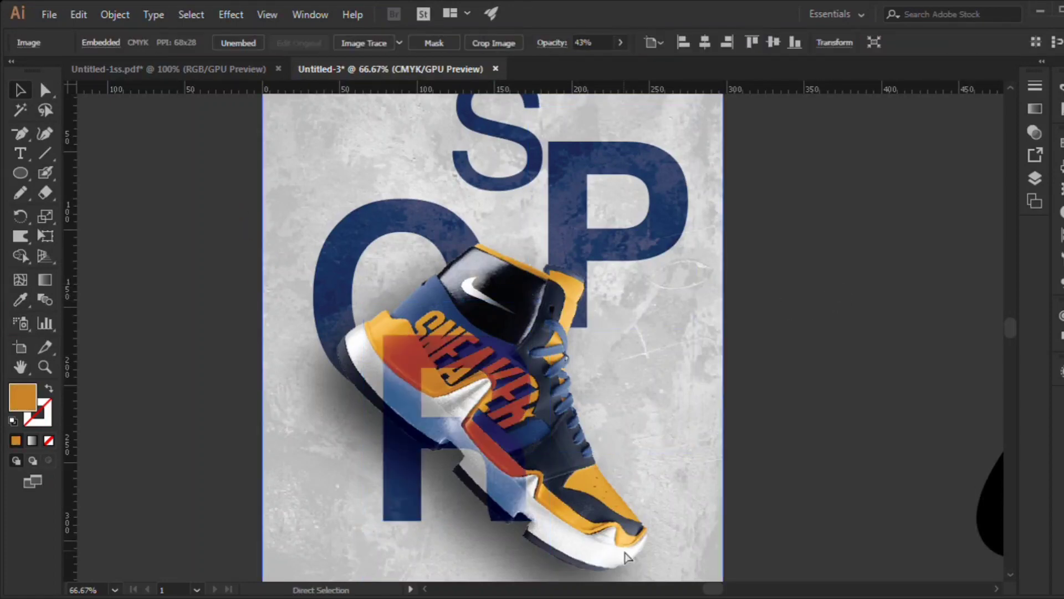
{"action": "left_click", "coordinate": [614, 526], "text": "ctrl"}
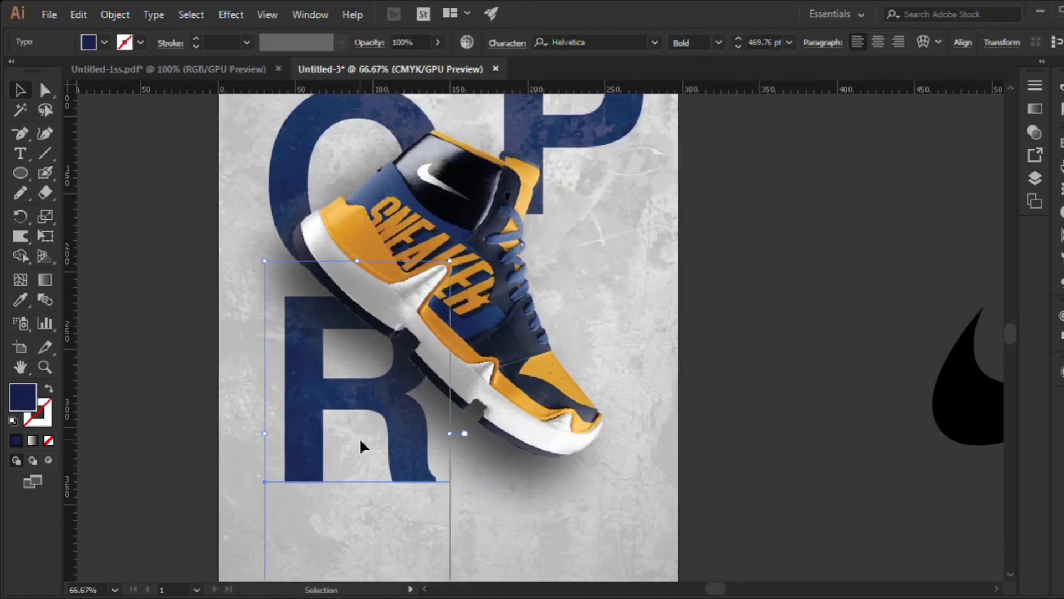
{"action": "scroll", "coordinate": [361, 447], "scroll_direction": "up", "scroll_amount": 2}
Step: Set the O to Regular weight
{"action": "left_click", "coordinate": [352, 194]}
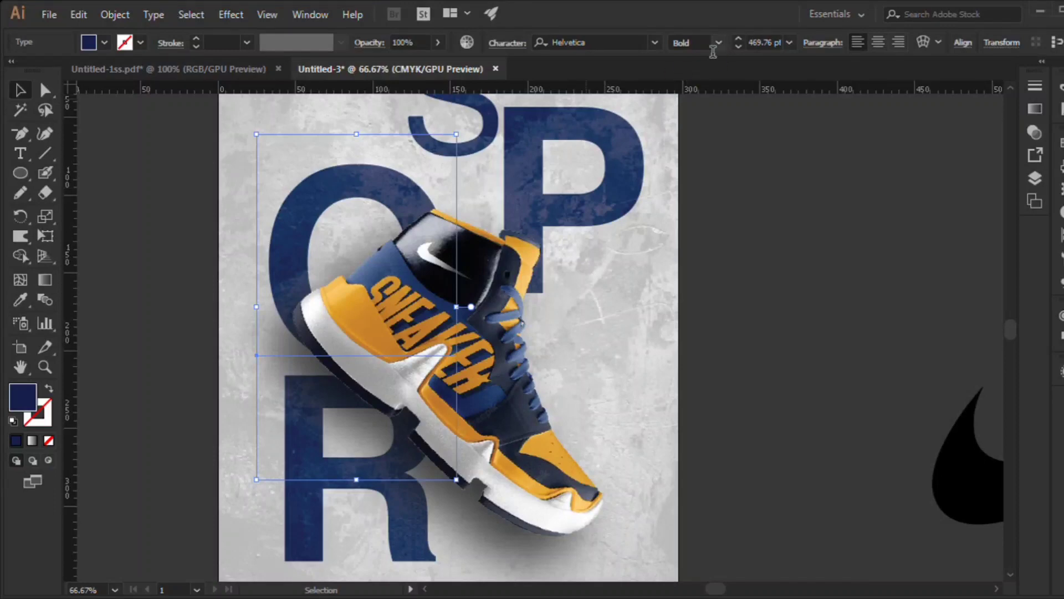
{"action": "left_click", "coordinate": [713, 130]}
{"action": "left_click", "coordinate": [346, 201]}
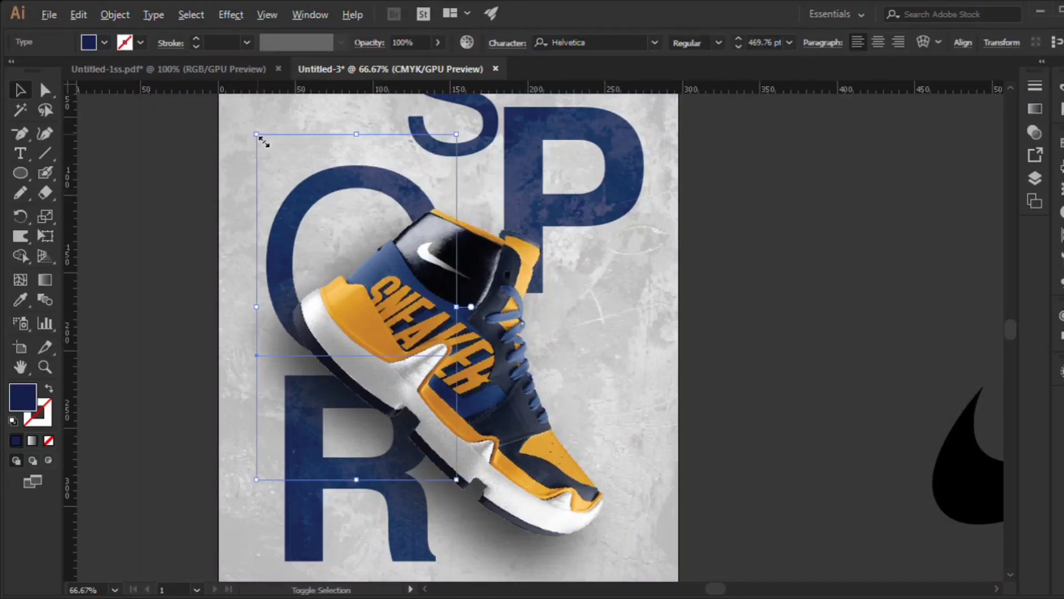
Step: Add a T at the lower right and send it behind the sneaker
{"action": "left_click", "coordinate": [474, 453]}
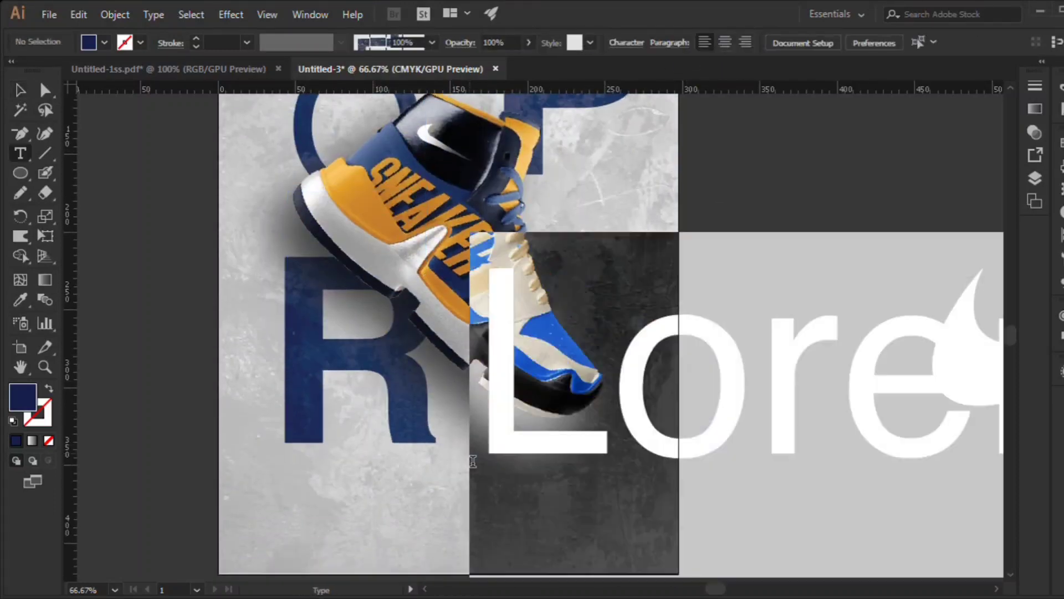
{"action": "type", "text": "T"}
{"action": "left_click", "coordinate": [19, 90]}
{"action": "scroll", "coordinate": [545, 255], "scroll_direction": "up", "scroll_amount": 2}
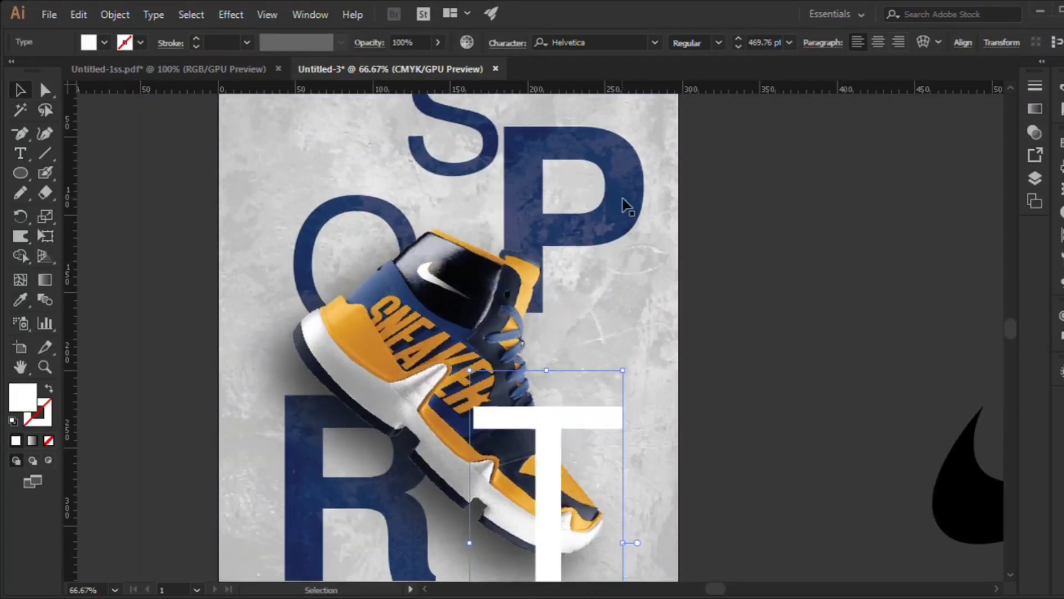
{"action": "key", "text": "ctrl+["}
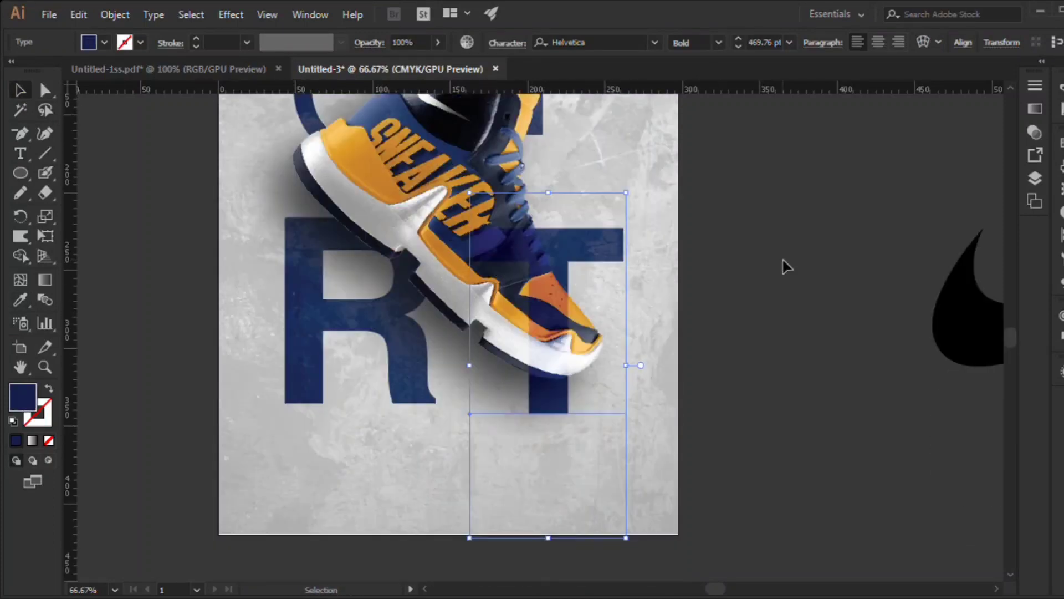
{"action": "scroll", "coordinate": [782, 264], "scroll_direction": "down", "scroll_amount": 3}
{"action": "left_click", "coordinate": [495, 162]}
Step: Edit the T letter, checking it at different zoom levels
{"action": "double_click", "coordinate": [542, 356]}
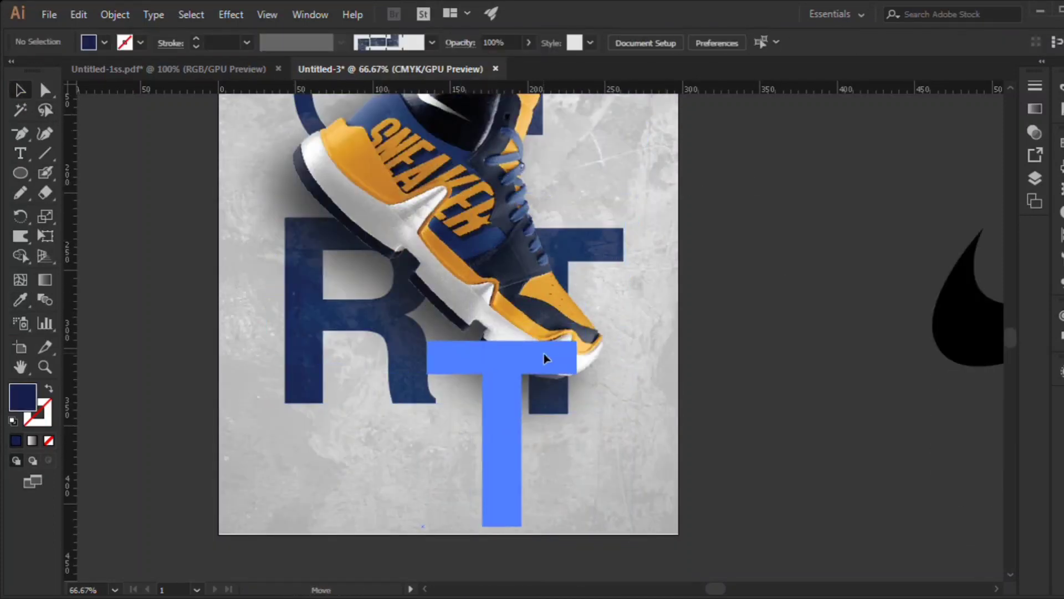
{"action": "key", "text": "ctrl+plus"}
{"action": "key", "text": "ctrl+plus"}
{"action": "key", "text": "ctrl+plus"}
{"action": "key", "text": "ctrl+minus"}
{"action": "key", "text": "ctrl+minus"}
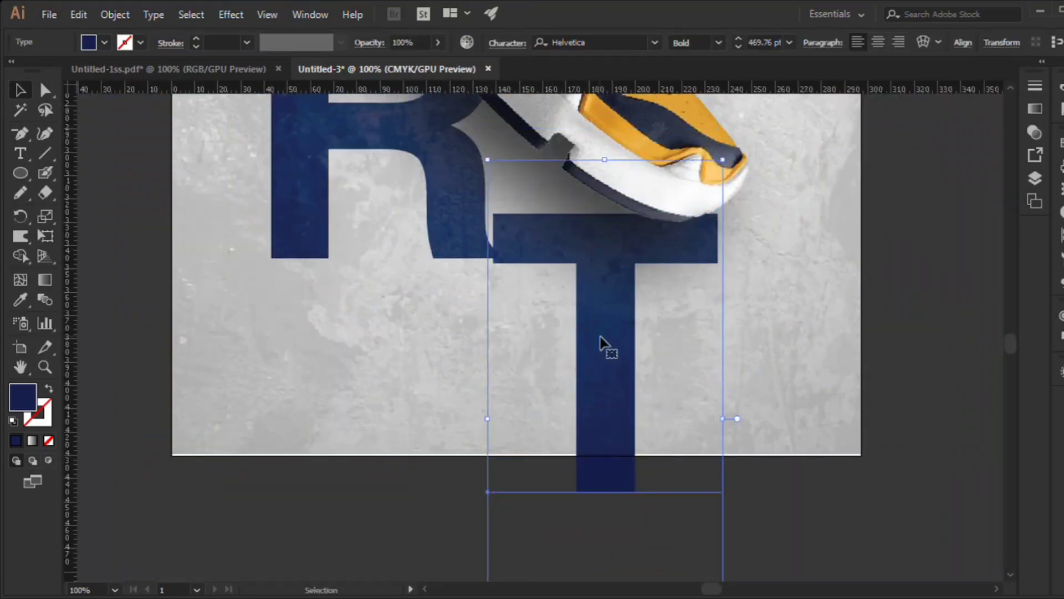
{"action": "key", "text": "Escape"}
{"action": "key", "text": "ctrl+0"}
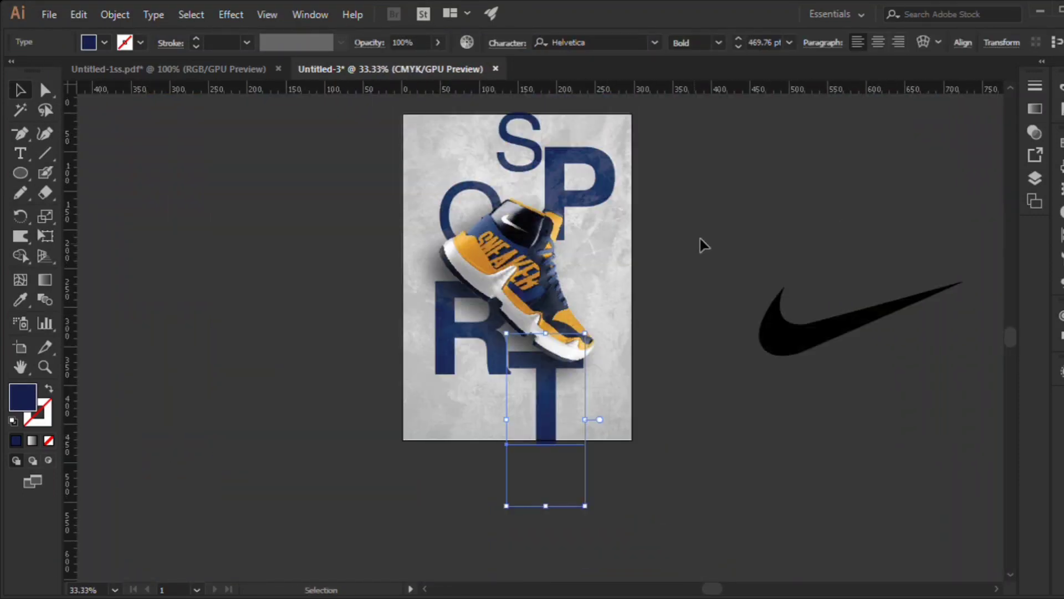
{"action": "key", "text": "ctrl+1"}
Step: Add an S behind the shoe, then cut and paste it to the artboard's right edge
{"action": "type", "text": "tS"}
{"action": "left_click", "coordinate": [24, 94]}
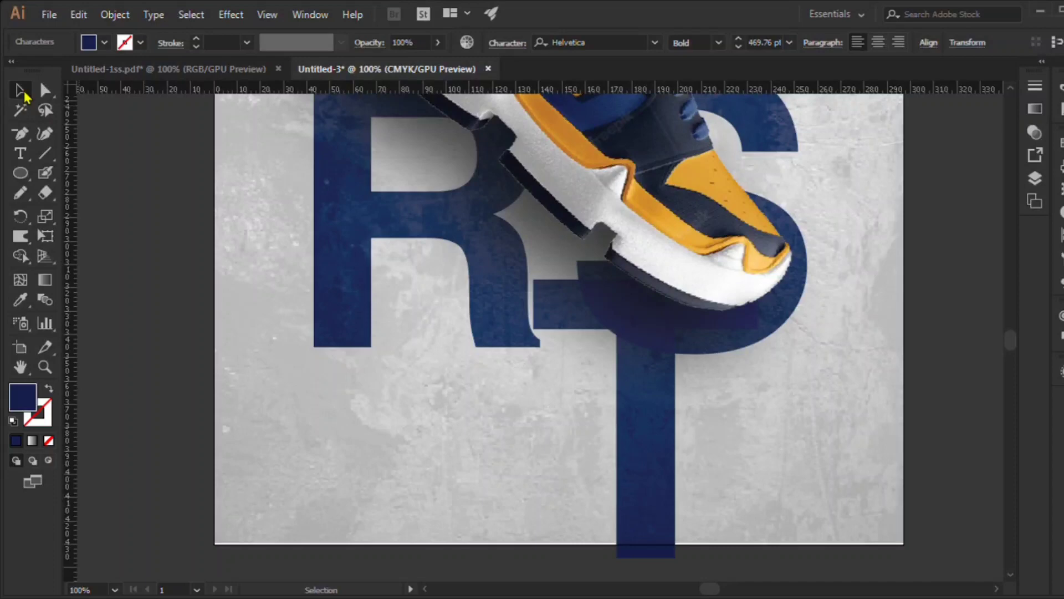
{"action": "left_click", "coordinate": [905, 203]}
{"action": "scroll", "coordinate": [652, 228], "scroll_direction": "left", "scroll_amount": 3}
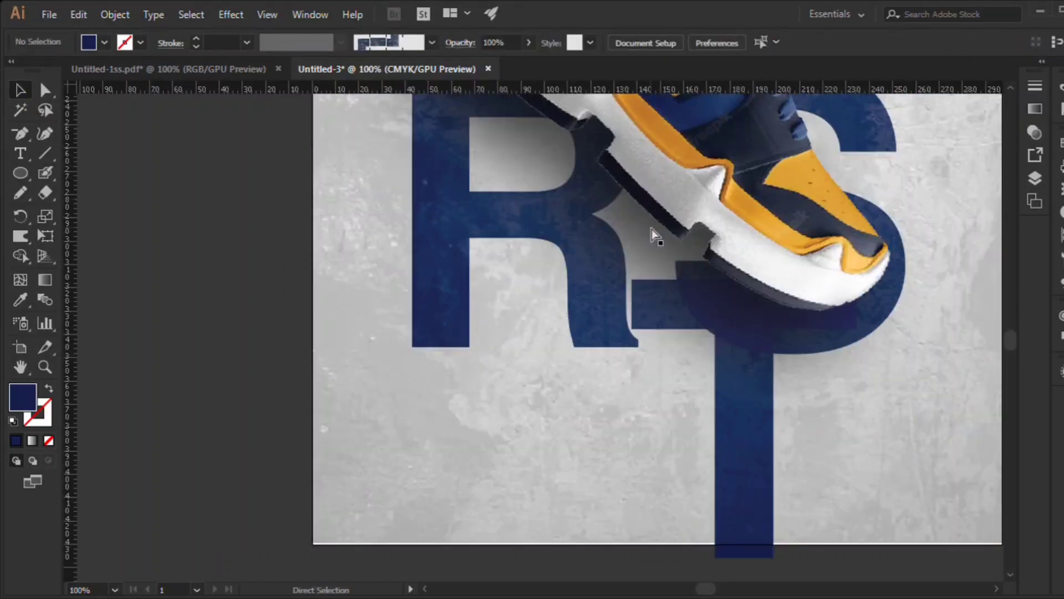
{"action": "left_click", "coordinate": [866, 136]}
{"action": "scroll", "coordinate": [866, 136], "scroll_direction": "right", "scroll_amount": 3}
{"action": "key", "text": "ctrl+z"}
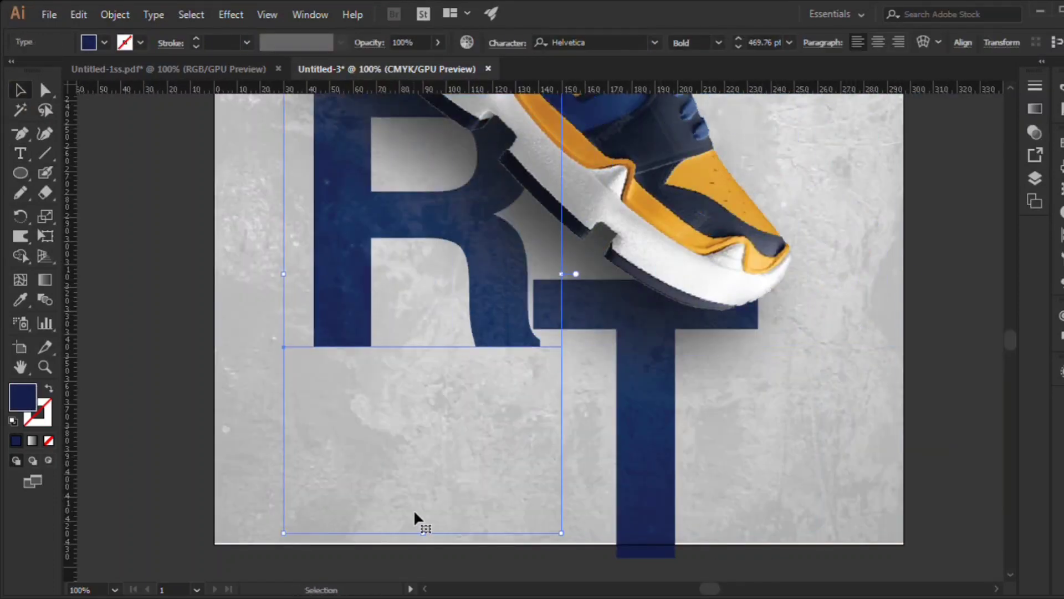
{"action": "key", "text": "ctrl+v"}
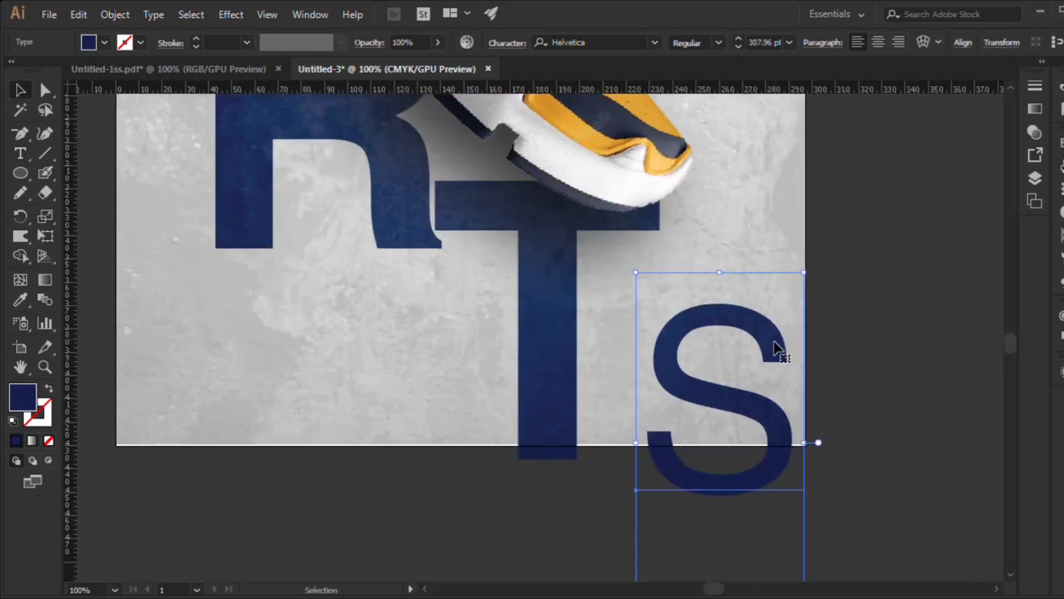
Step: Move the S over the T, outline and group both, and Exclude their overlap
{"action": "mouse_move", "coordinate": [775, 351]}
{"action": "left_mouse_down"}
{"action": "mouse_move", "coordinate": [646, 316]}
{"action": "mouse_move", "coordinate": [649, 305]}
{"action": "mouse_move", "coordinate": [646, 317]}
{"action": "left_mouse_up"}
{"action": "key", "text": "ctrl+a"}
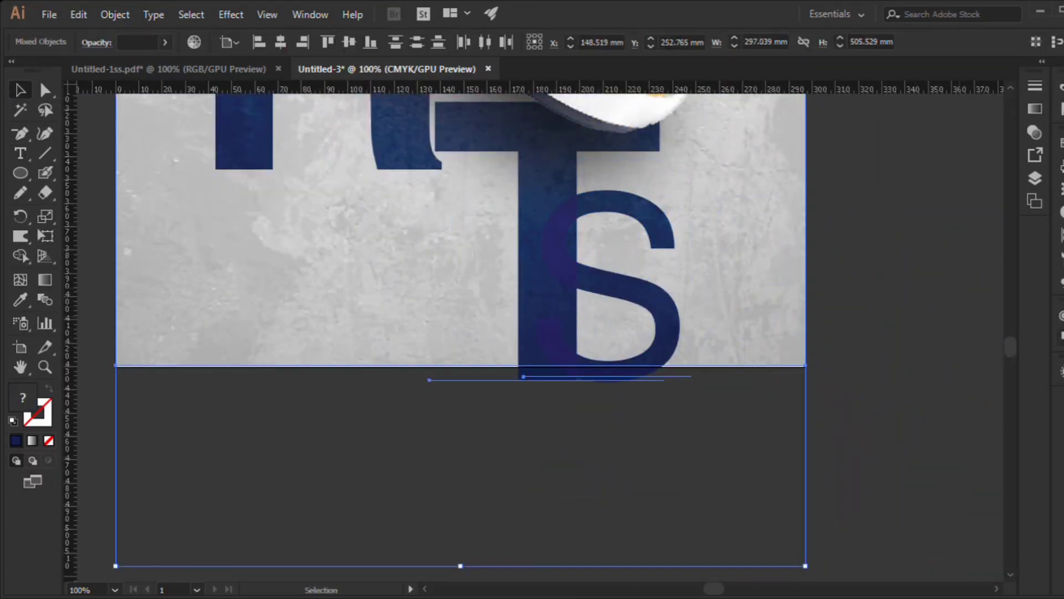
{"action": "left_click", "coordinate": [779, 287]}
{"action": "left_click", "coordinate": [646, 324]}
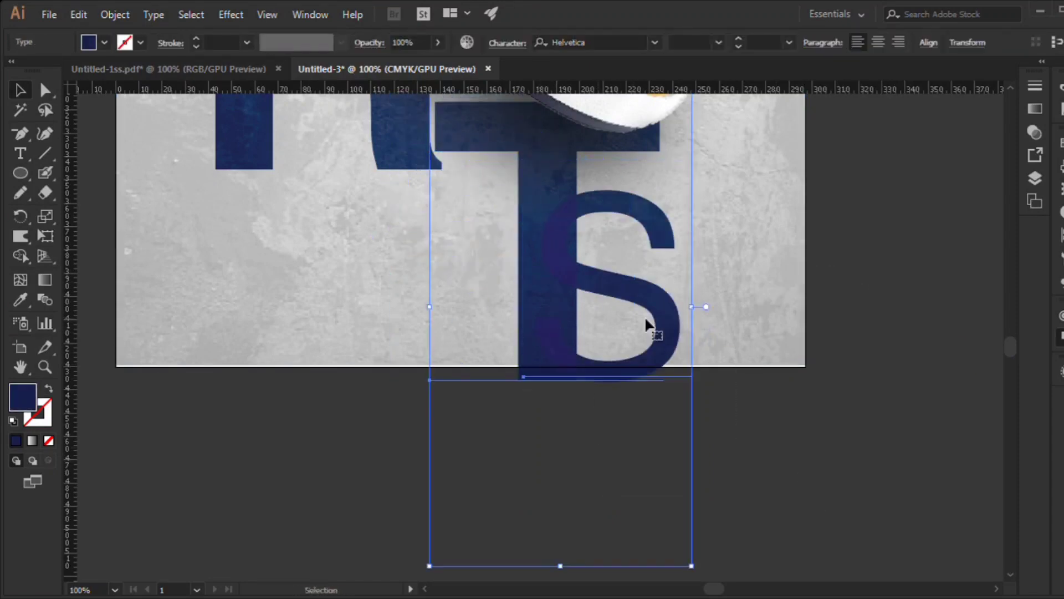
{"action": "key", "text": "ctrl+shift+o"}
{"action": "key", "text": "ctrl+8"}
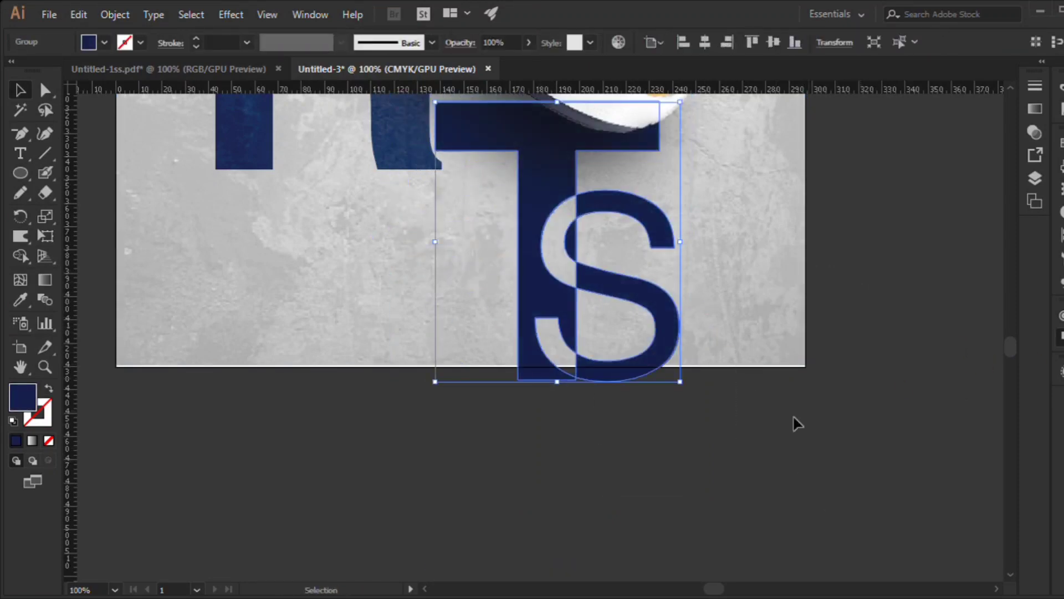
{"action": "key", "text": "ctrl+shift+a"}
{"action": "left_click", "coordinate": [600, 350]}
Step: Eyedrop the shoe's orange onto the P
{"action": "scroll", "coordinate": [600, 349], "scroll_direction": "up", "scroll_amount": 3}
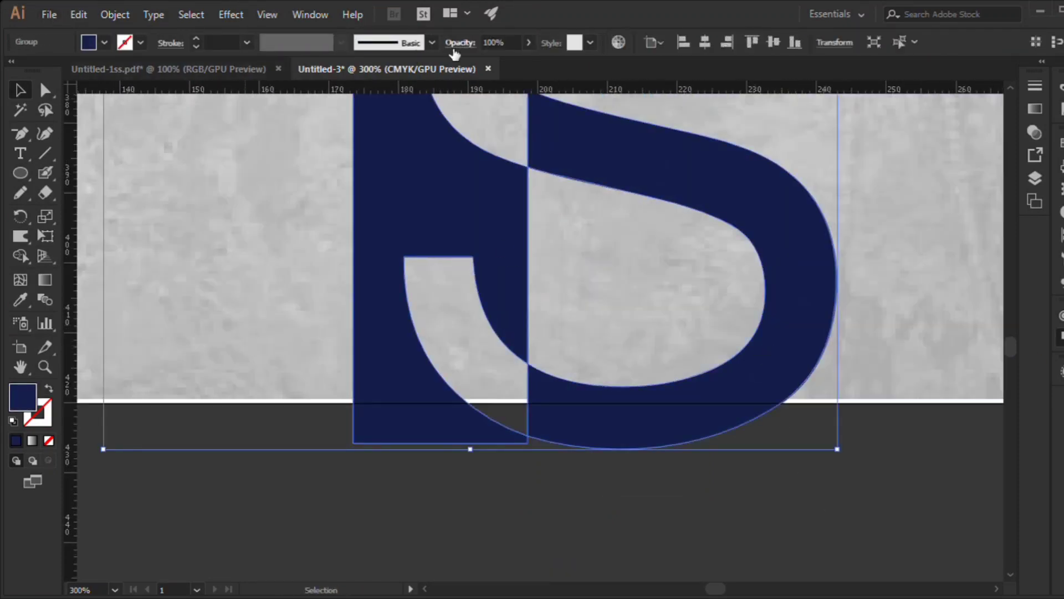
{"action": "left_click", "coordinate": [411, 494]}
{"action": "scroll", "coordinate": [418, 494], "scroll_direction": "down", "scroll_amount": 3}
{"action": "scroll", "coordinate": [442, 454], "scroll_direction": "down", "scroll_amount": 2}
{"action": "scroll", "coordinate": [560, 371], "scroll_direction": "up", "scroll_amount": 2}
{"action": "left_click", "coordinate": [560, 372]}
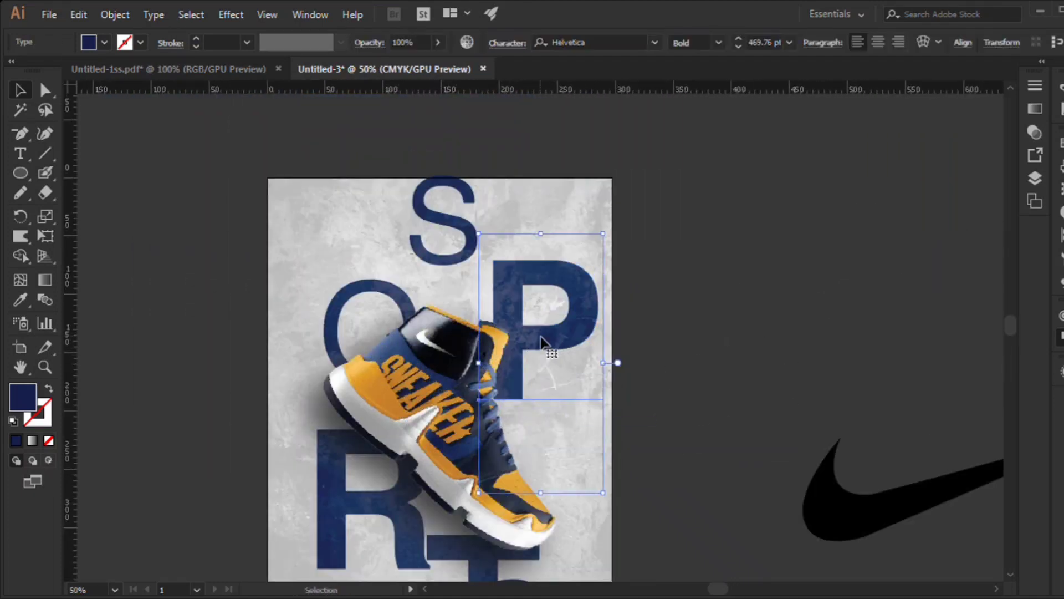
{"action": "scroll", "coordinate": [388, 443], "scroll_direction": "down", "scroll_amount": 1}
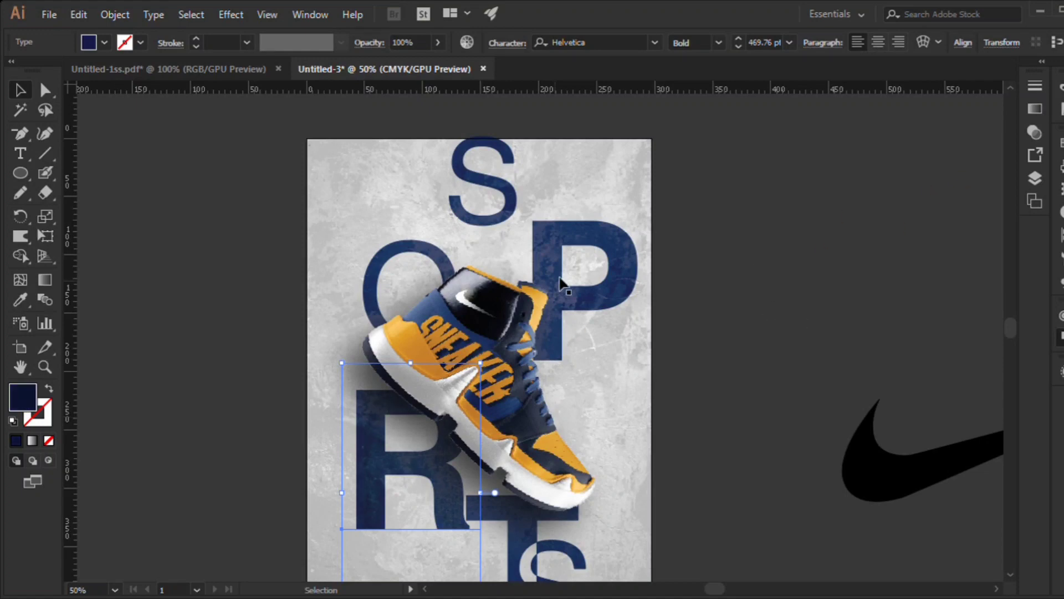
{"action": "scroll", "coordinate": [562, 284], "scroll_direction": "up", "scroll_amount": 1}
{"action": "scroll", "coordinate": [397, 421], "scroll_direction": "down", "scroll_amount": 1}
{"action": "key", "text": "i"}
{"action": "left_click", "coordinate": [397, 421]}
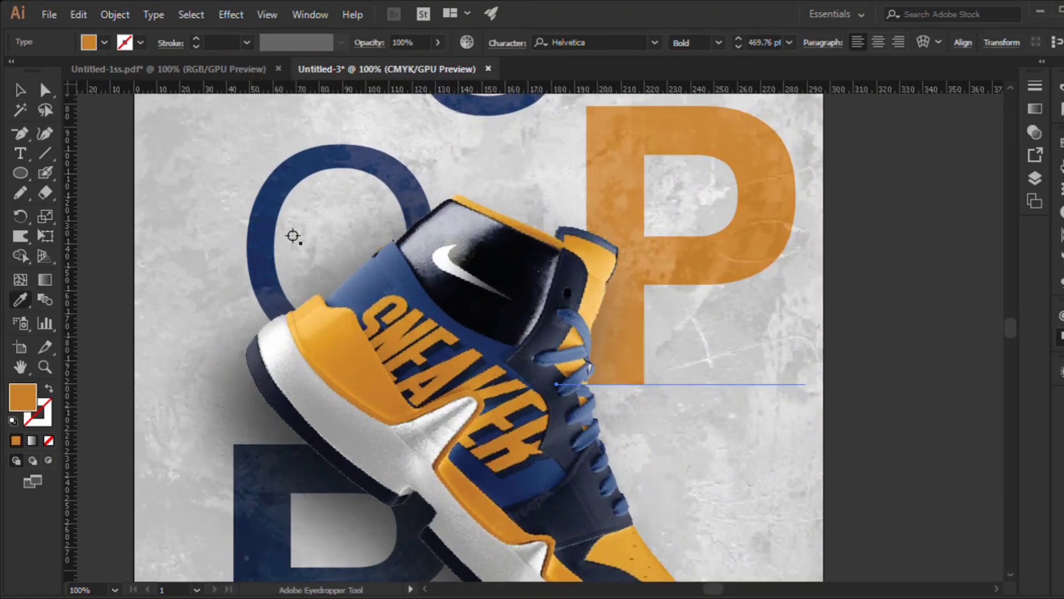
Step: Eyedrop the P's orange onto the R, then the R's colour back onto the P
{"action": "key", "text": "ctrl+minus"}
{"action": "left_click", "coordinate": [602, 352]}
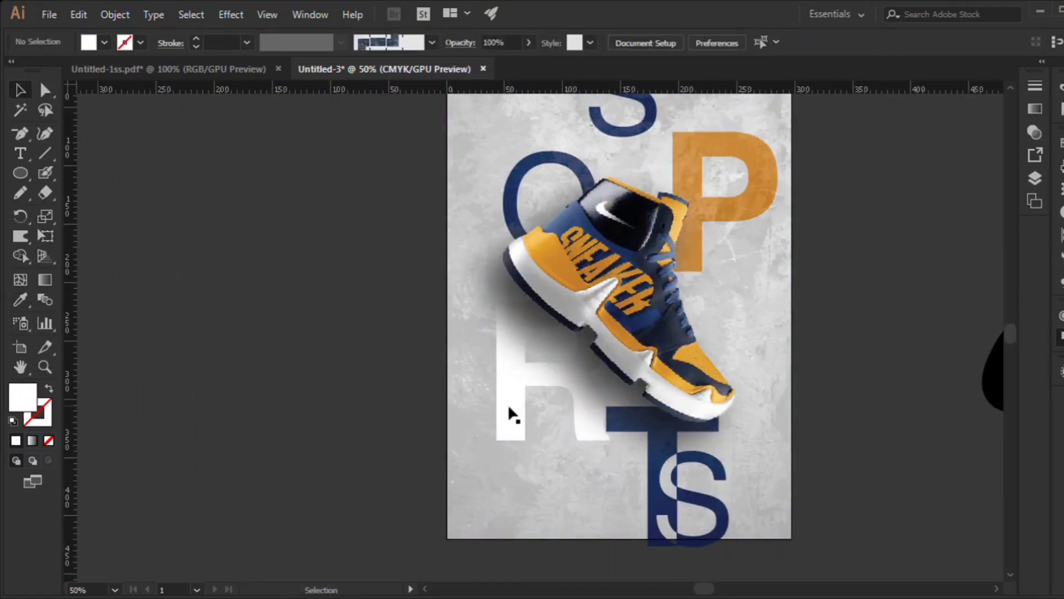
{"action": "key", "text": "i"}
{"action": "left_click", "coordinate": [702, 221]}
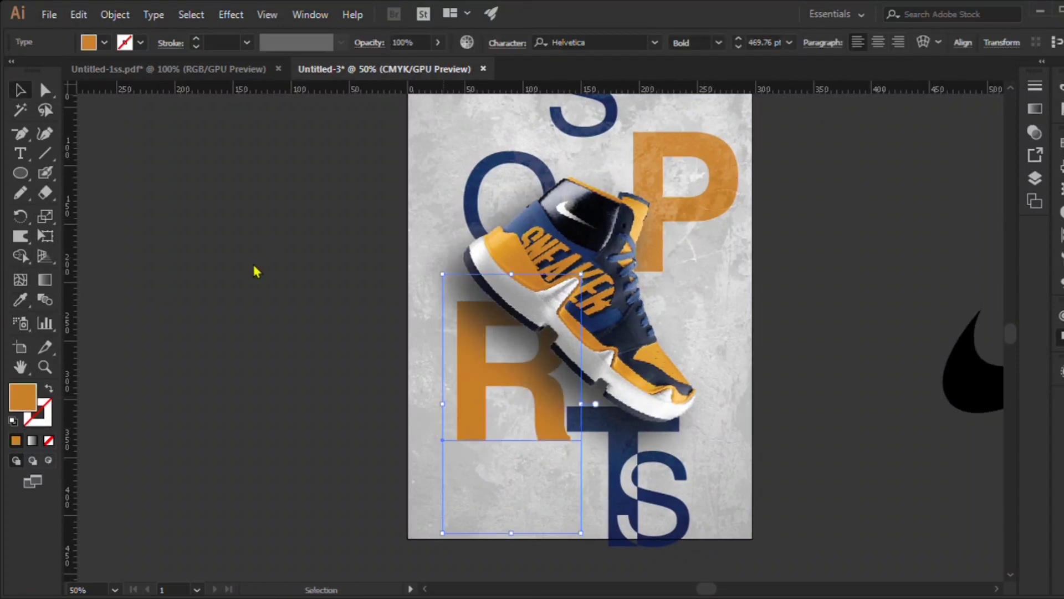
{"action": "scroll", "coordinate": [331, 384], "scroll_direction": "right", "scroll_amount": 3}
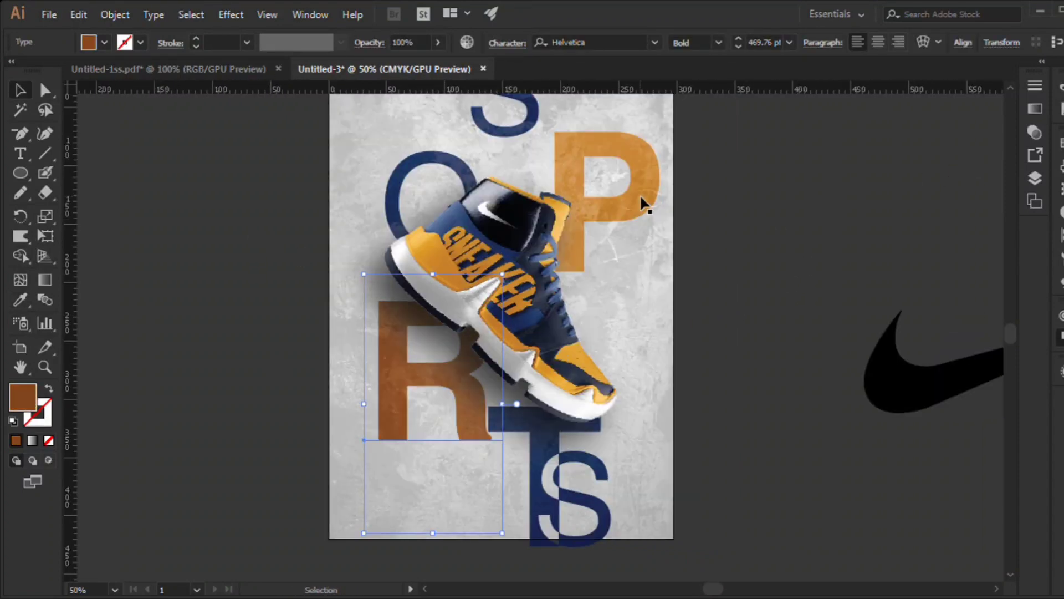
{"action": "key", "text": "i"}
{"action": "left_click", "coordinate": [469, 441]}
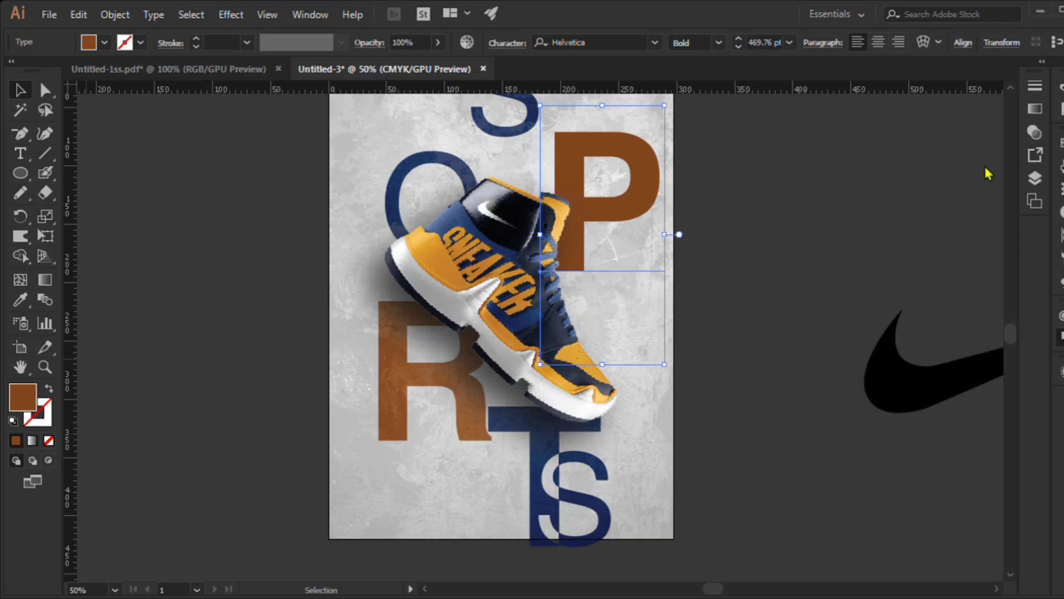
Step: Resample the shoe's yellow-orange onto the R and match the P to it
{"action": "scroll", "coordinate": [625, 186], "scroll_direction": "up", "scroll_amount": 2}
{"action": "scroll", "coordinate": [625, 185], "scroll_direction": "up", "scroll_amount": 3}
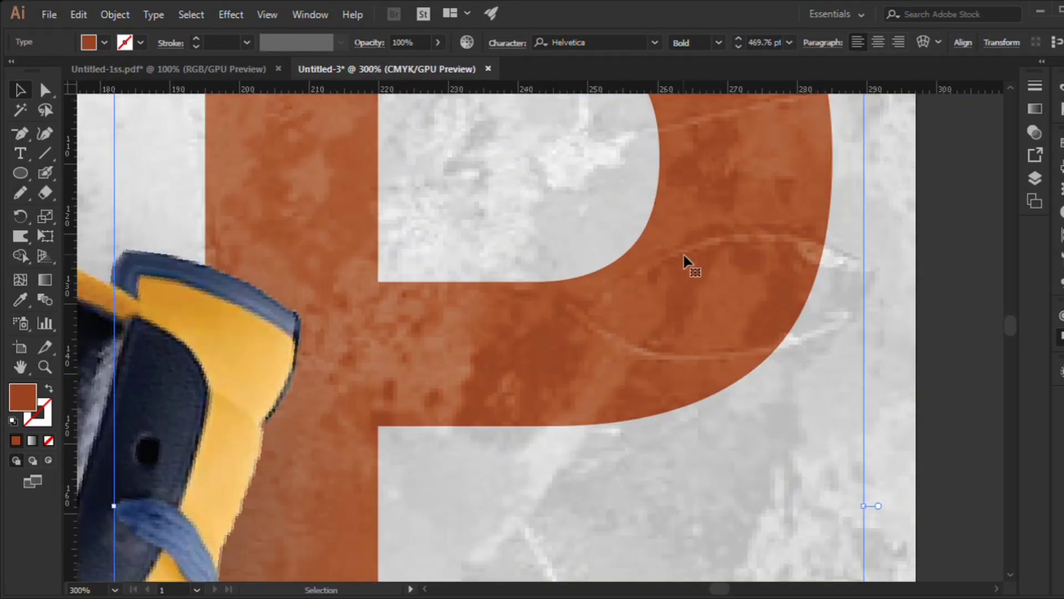
{"action": "scroll", "coordinate": [683, 252], "scroll_direction": "down", "scroll_amount": 5}
{"action": "scroll", "coordinate": [516, 449], "scroll_direction": "up", "scroll_amount": 1}
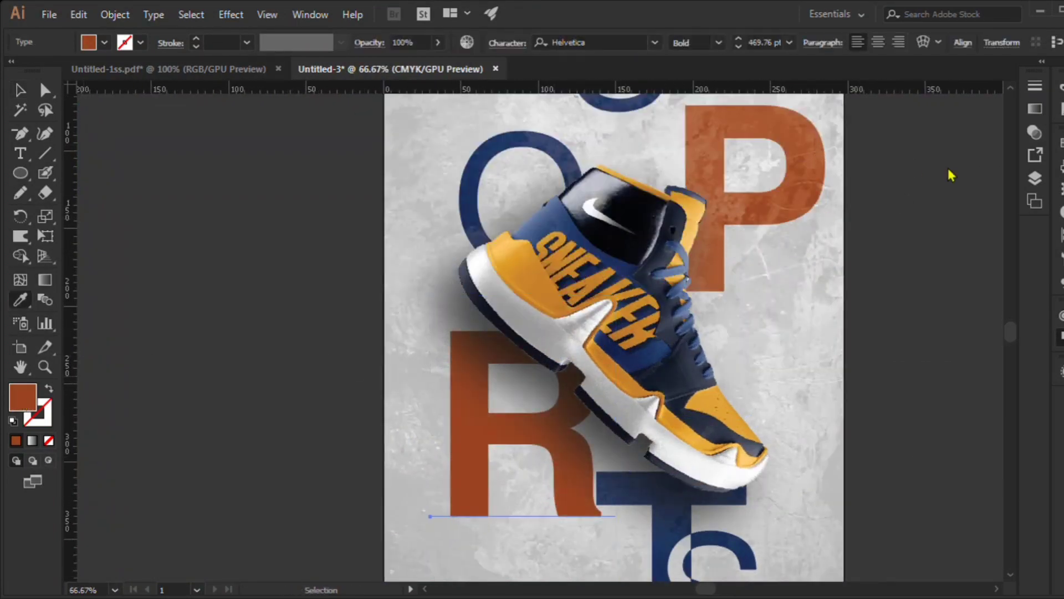
{"action": "left_click", "coordinate": [534, 290]}
{"action": "key", "text": "v"}
{"action": "key", "text": "ctrl+z"}
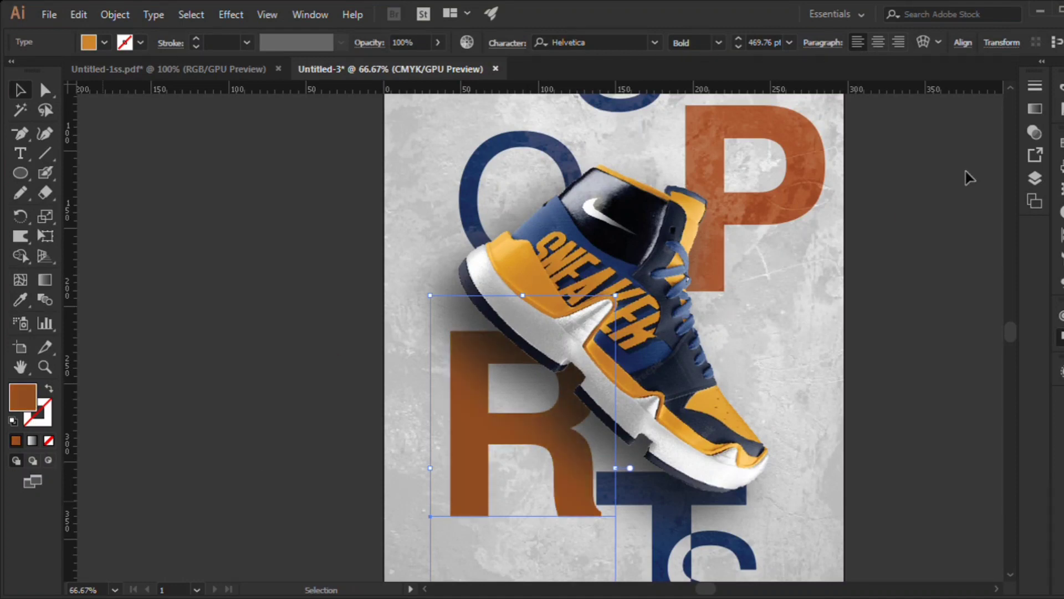
{"action": "key", "text": "ctrl+shift+z"}
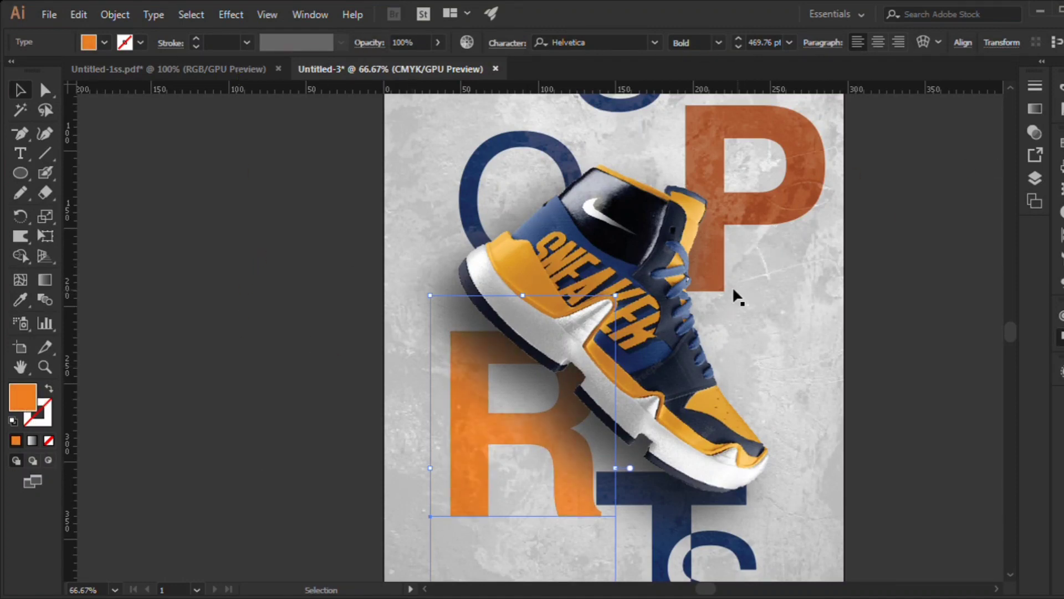
{"action": "scroll", "coordinate": [330, 338], "scroll_direction": "right", "scroll_amount": 2}
{"action": "key", "text": "ctrl+z"}
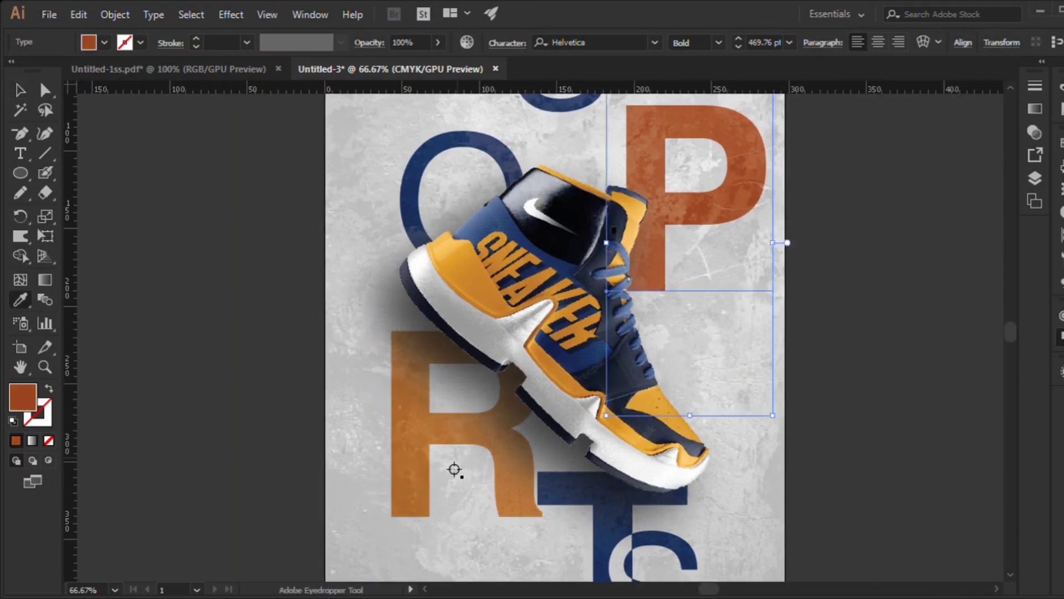
{"action": "left_click", "coordinate": [454, 470]}
{"action": "key", "text": "v"}
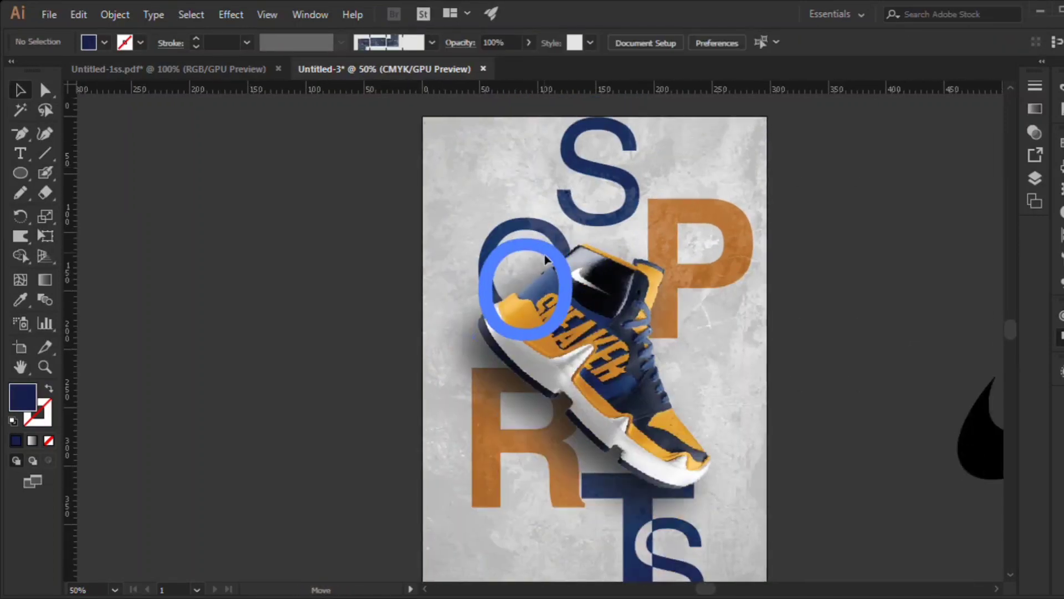
Step: Drag the black swoosh logo to the poster's bottom left beneath the R
{"action": "left_click", "coordinate": [815, 327]}
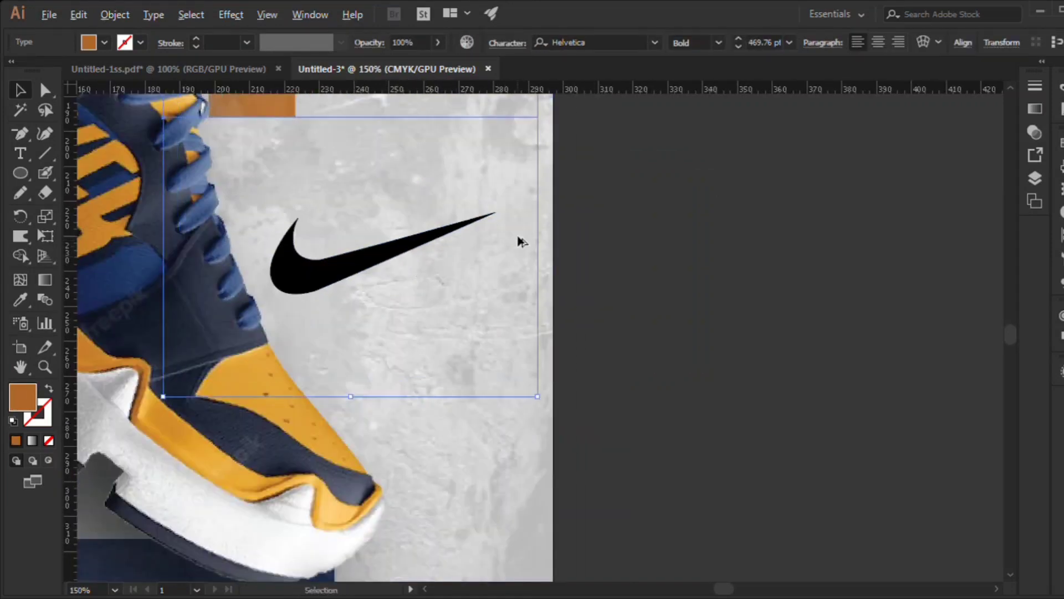
{"action": "scroll", "coordinate": [518, 237], "scroll_direction": "down", "scroll_amount": 1}
{"action": "left_click", "coordinate": [388, 259]}
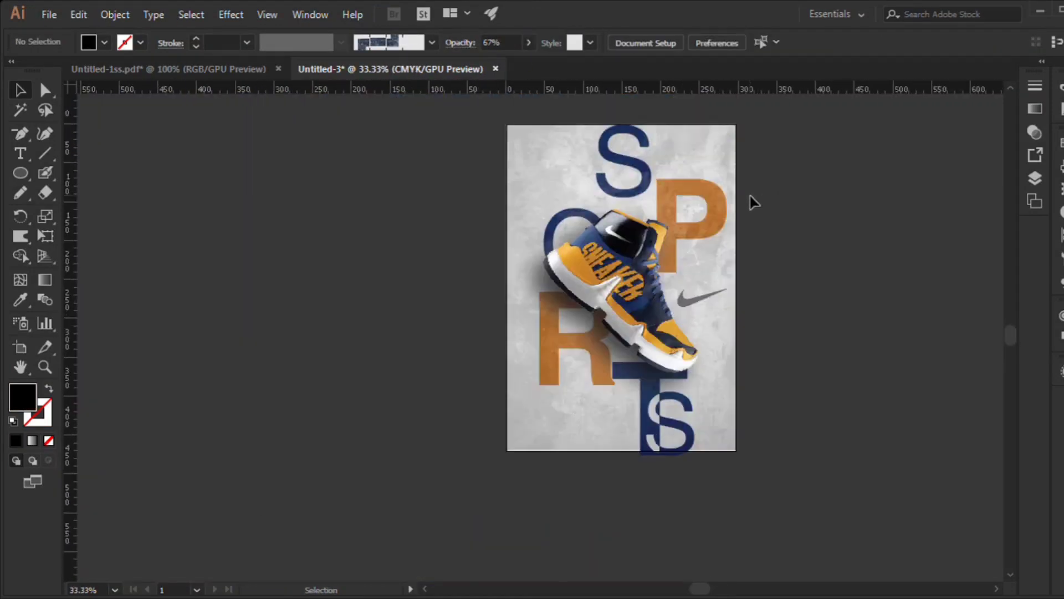
{"action": "scroll", "coordinate": [754, 203], "scroll_direction": "down", "scroll_amount": 2}
{"action": "left_click_drag", "start_coordinate": [754, 202], "coordinate": [596, 337]}
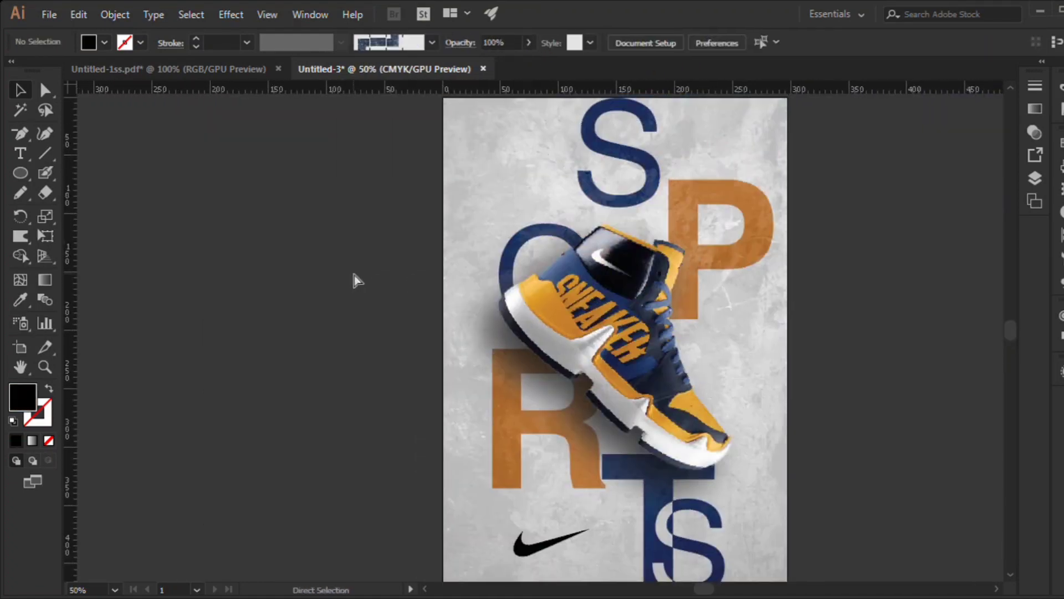
Step: Draw a small black square at the artboard's top-right corner
{"action": "key", "text": "m"}
{"action": "key", "text": "ctrl+1"}
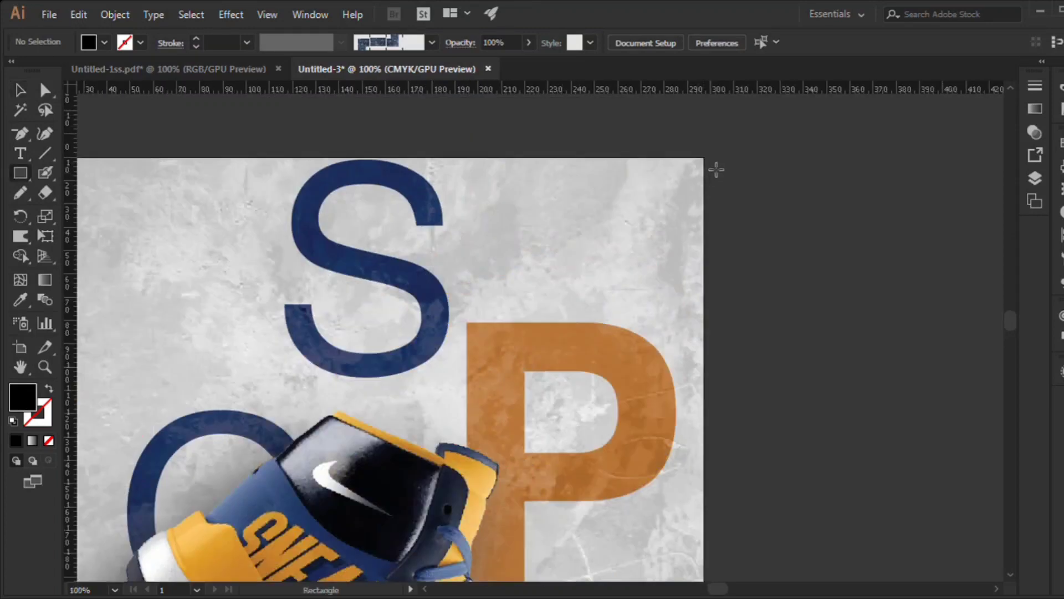
{"action": "left_click_drag", "start_coordinate": [644, 250], "coordinate": [644, 250]}
{"action": "key", "text": "ctrl+plus"}
{"action": "key", "text": "ctrl+plus"}
{"action": "key", "text": "v"}
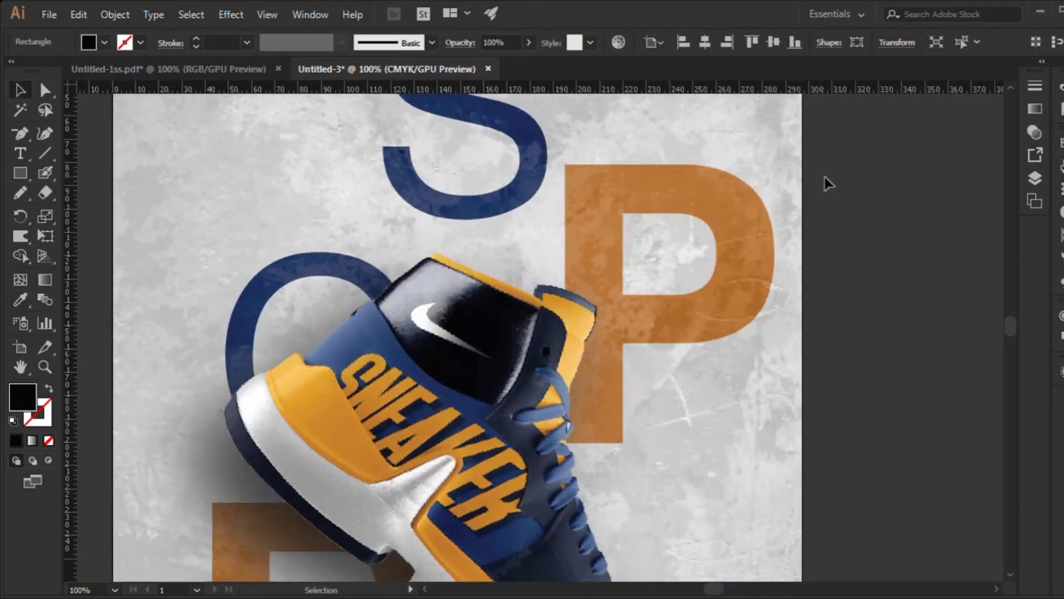
{"action": "left_click", "coordinate": [760, 247]}
{"action": "key", "text": "ctrl+minus"}
{"action": "key", "text": "ctrl+minus"}
{"action": "key", "text": "ctrl+minus"}
Step: Inspect the concrete background, rotated shoe and orange P at different zoom levels
{"action": "left_click", "coordinate": [693, 242]}
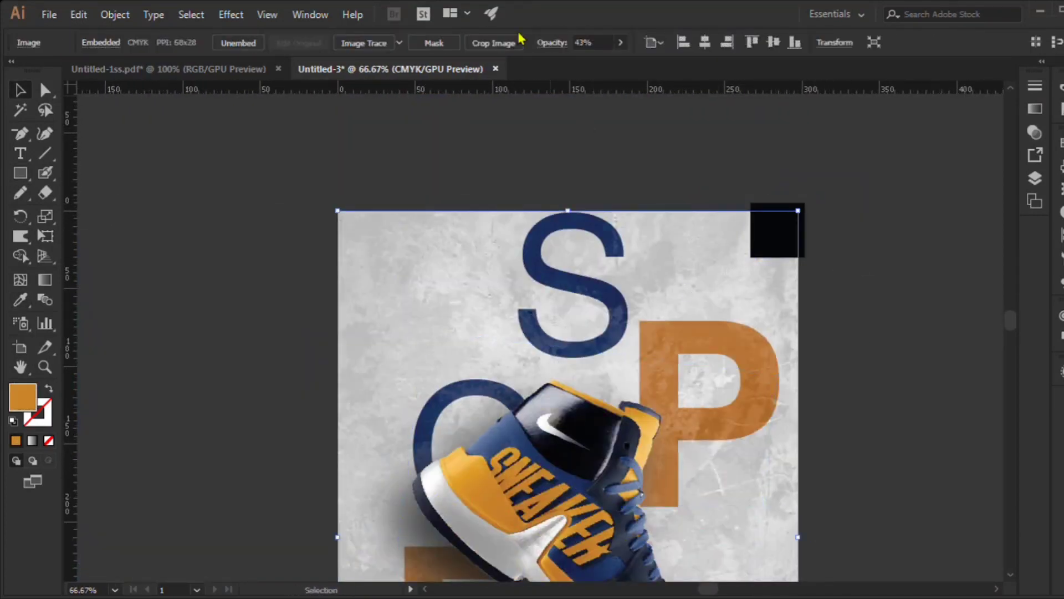
{"action": "scroll", "coordinate": [534, 285], "scroll_direction": "down", "scroll_amount": 3}
{"action": "key", "text": "ctrl+minus"}
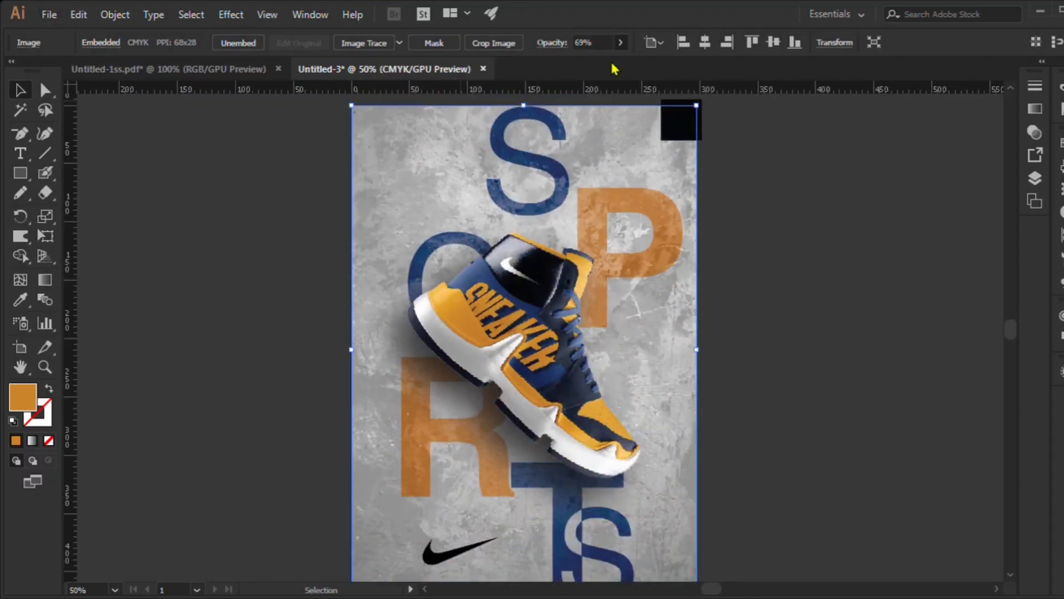
{"action": "left_click", "coordinate": [469, 417]}
{"action": "left_click", "coordinate": [641, 243]}
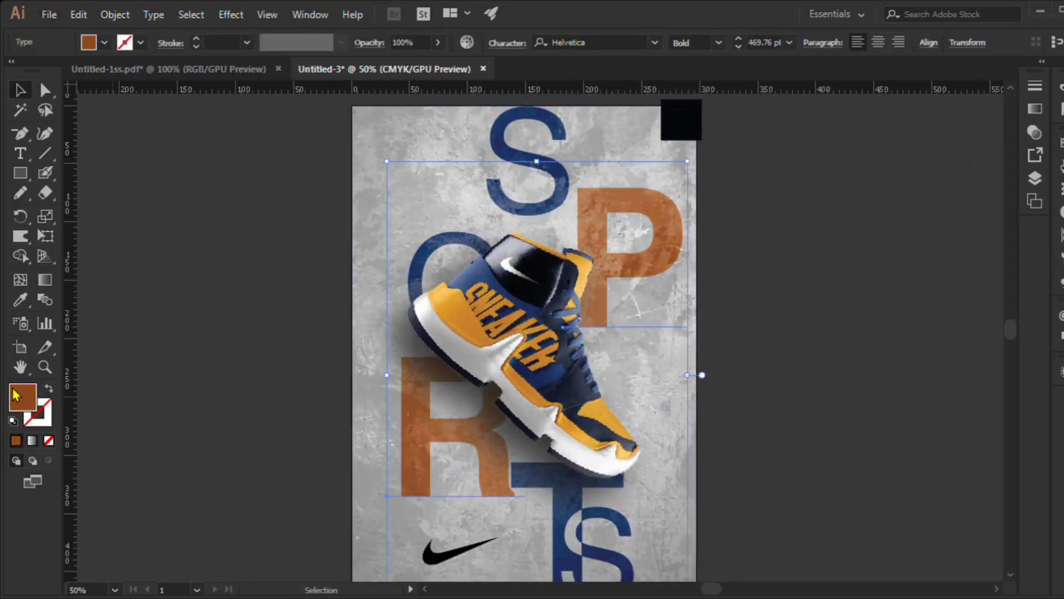
{"action": "key", "text": "ctrl+1"}
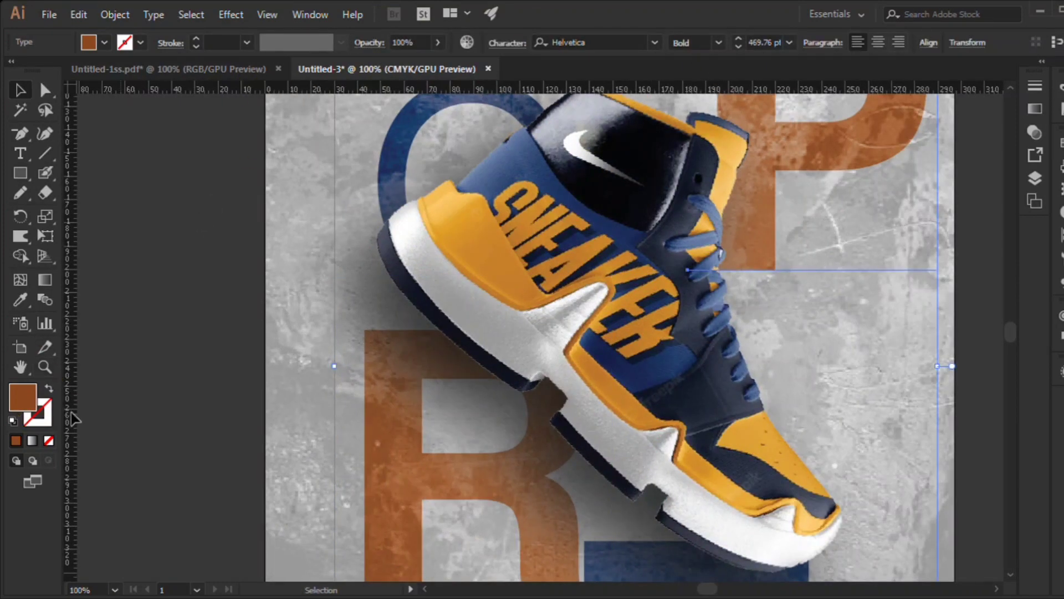
{"action": "key", "text": "ctrl+minus"}
{"action": "key", "text": "ctrl+minus"}
{"action": "key", "text": "ctrl+minus"}
Step: Draw a horizontal line at the poster's top-left and give it an orange stroke
{"action": "left_click", "coordinate": [623, 233]}
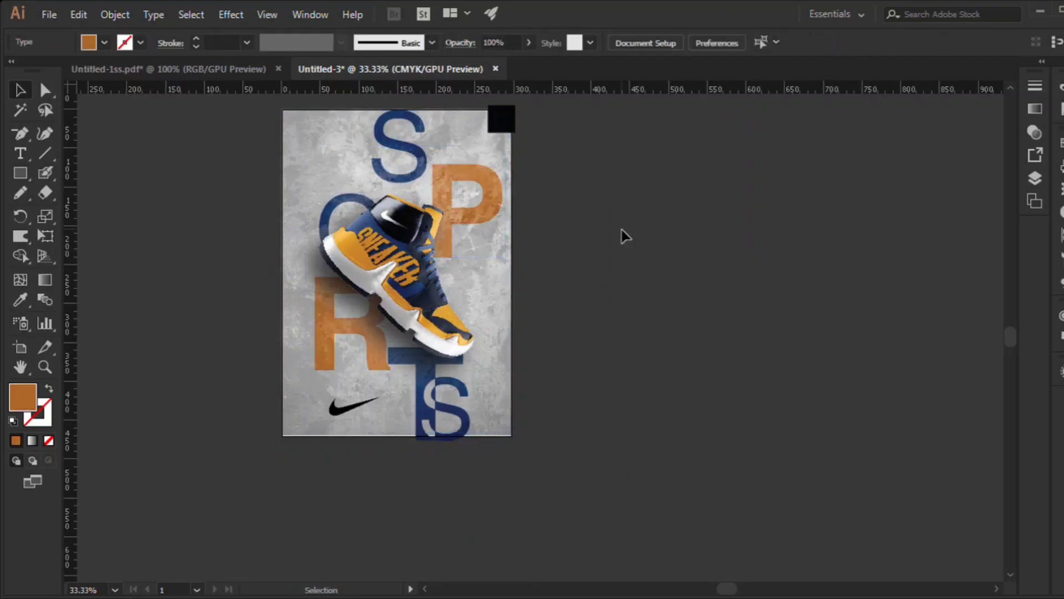
{"action": "scroll", "coordinate": [499, 238], "scroll_direction": "left", "scroll_amount": 2}
{"action": "scroll", "coordinate": [414, 241], "scroll_direction": "left", "scroll_amount": 2}
{"action": "key", "text": "ctrl+plus"}
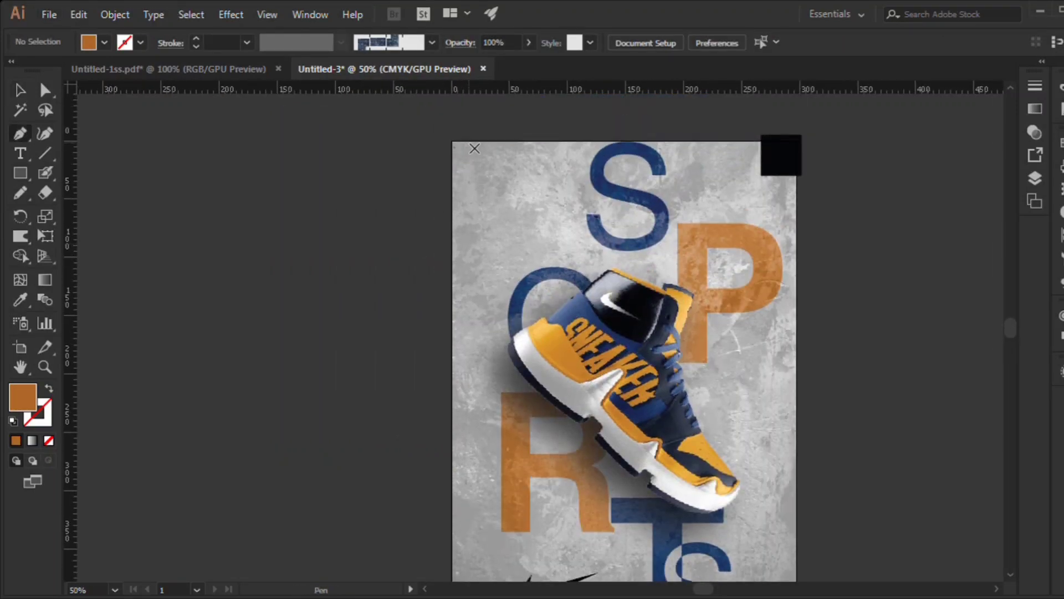
{"action": "key", "text": "ctrl+plus"}
{"action": "key", "text": "p"}
{"action": "left_click", "coordinate": [520, 159]}
{"action": "key", "text": "ctrl+plus"}
{"action": "key", "text": "ctrl+plus"}
{"action": "key", "text": "v"}
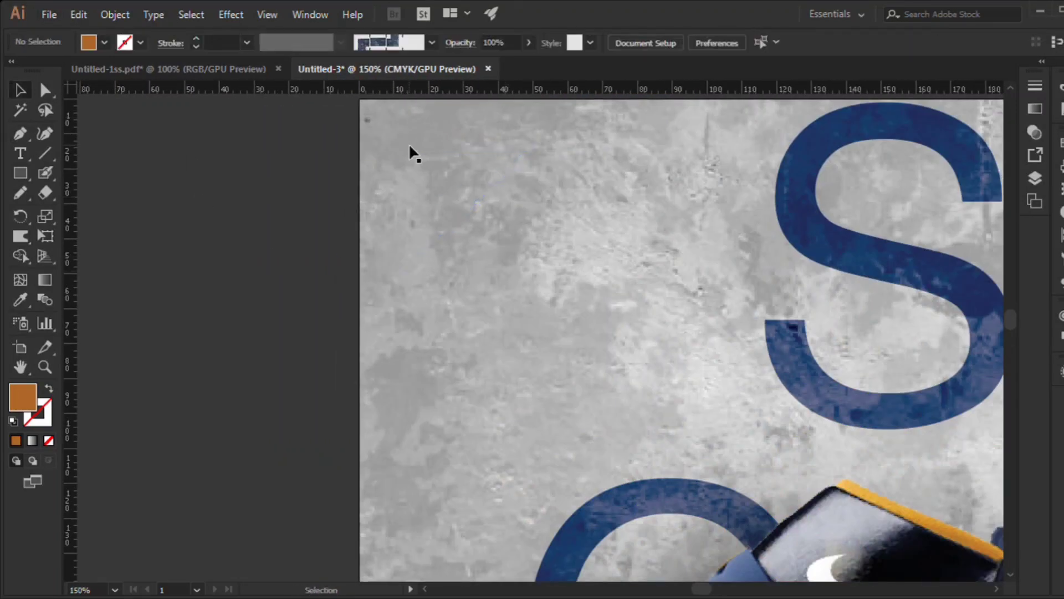
{"action": "left_click", "coordinate": [408, 145]}
{"action": "key", "text": "shift+x"}
{"action": "key", "text": "ctrl+0"}
Step: Duplicate the orange line downward to make three stacked orange lines
{"action": "left_click", "coordinate": [421, 177]}
{"action": "key", "text": "ctrl+plus"}
{"action": "key", "text": "ctrl+plus"}
{"action": "key", "text": "ctrl+plus"}
{"action": "left_click_drag", "start_coordinate": [430, 221], "coordinate": [431, 261]}
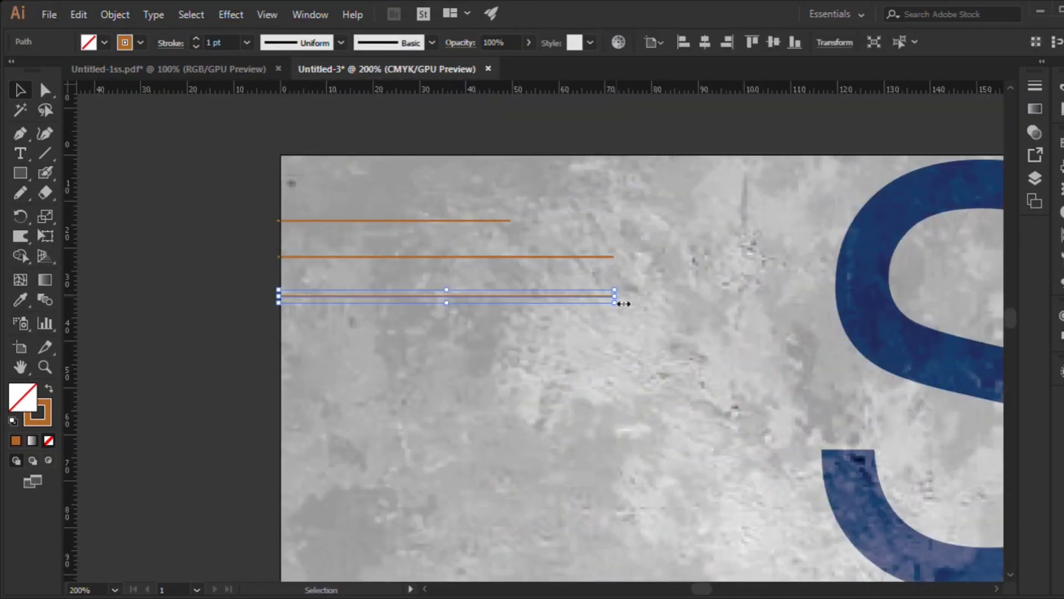
{"action": "key", "text": "ctrl+plus"}
{"action": "key", "text": "ctrl+plus"}
{"action": "left_click", "coordinate": [426, 242]}
{"action": "key", "text": "ctrl+minus"}
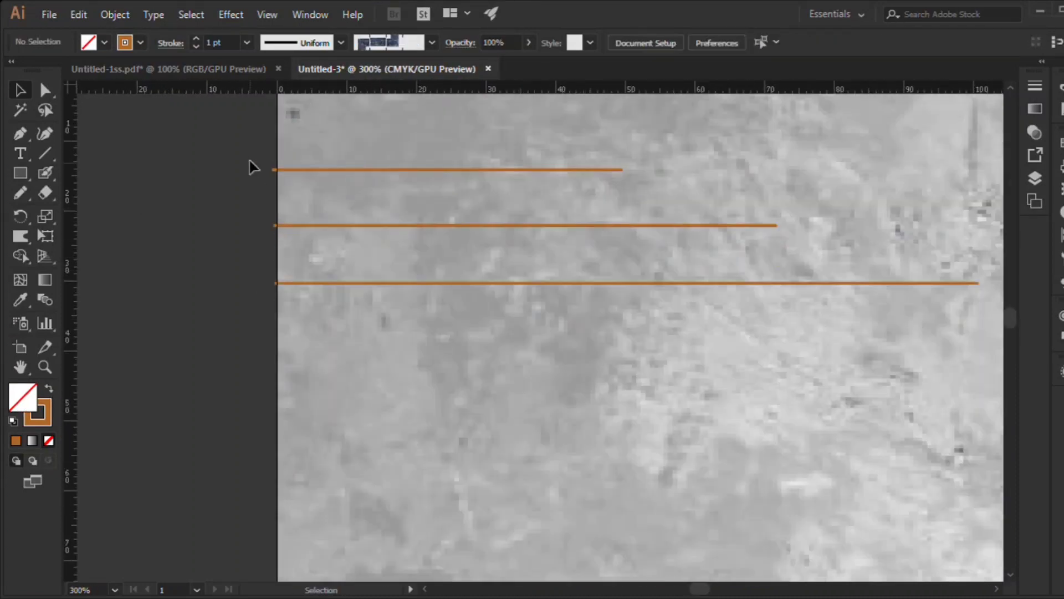
{"action": "key", "text": "ctrl+a"}
{"action": "left_click", "coordinate": [240, 165]}
{"action": "key", "text": "ctrl+0"}
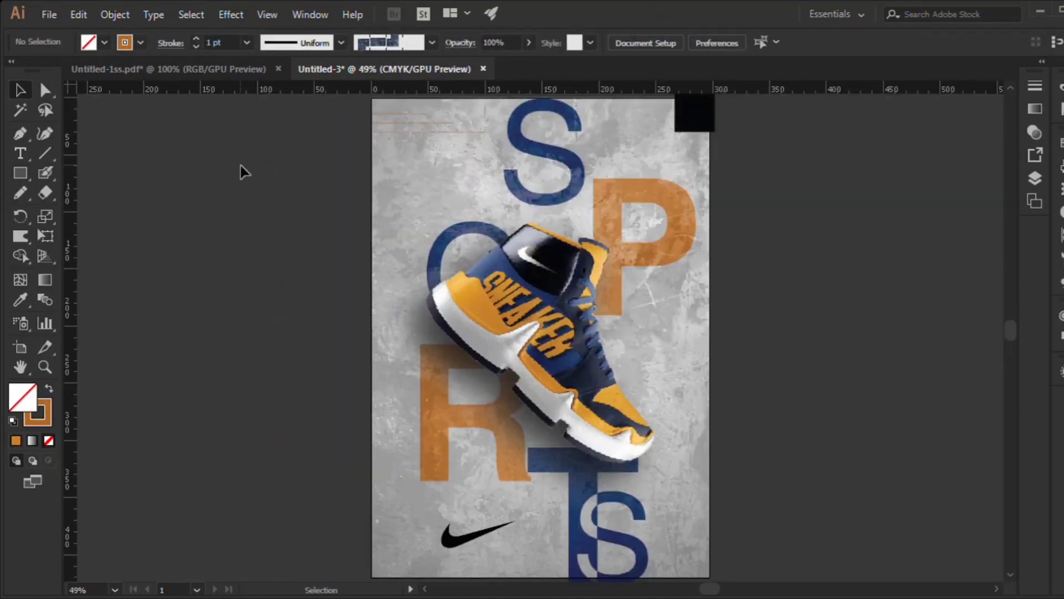
Step: Align the black square to the poster's top edge and narrow it from the left
{"action": "key", "text": "ctrl+plus"}
{"action": "key", "text": "ctrl+plus"}
{"action": "key", "text": "ctrl+plus"}
{"action": "scroll", "coordinate": [633, 195], "scroll_direction": "up", "scroll_amount": 1}
{"action": "left_click", "coordinate": [644, 216]}
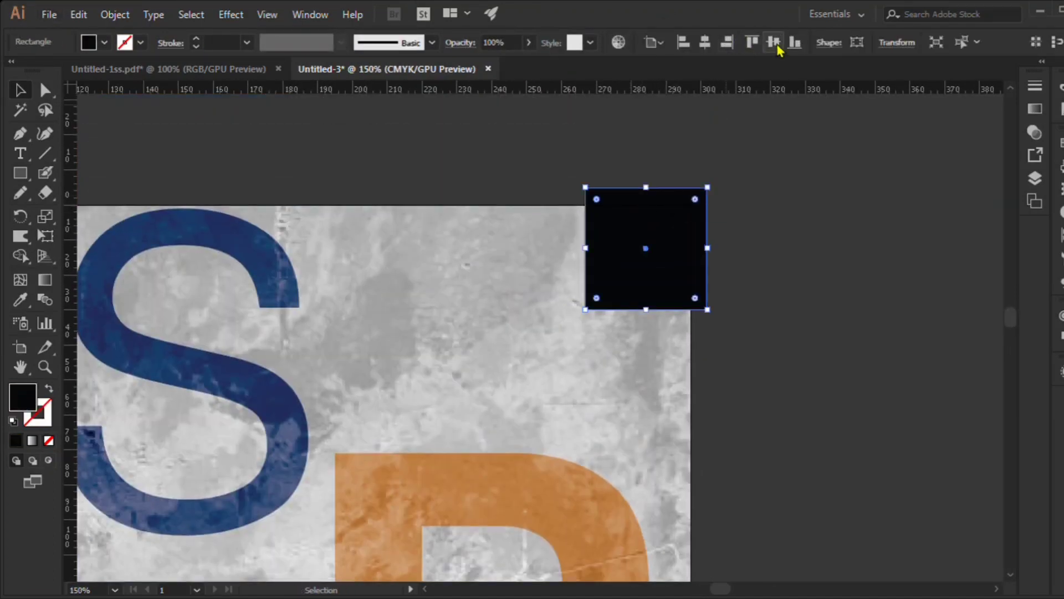
{"action": "left_click", "coordinate": [753, 44]}
{"action": "key", "text": "ctrl+minus"}
{"action": "key", "text": "ctrl+minus"}
{"action": "key", "text": "ctrl+minus"}
{"action": "key", "text": "ctrl+plus"}
{"action": "key", "text": "ctrl+plus"}
{"action": "key", "text": "ctrl+plus"}
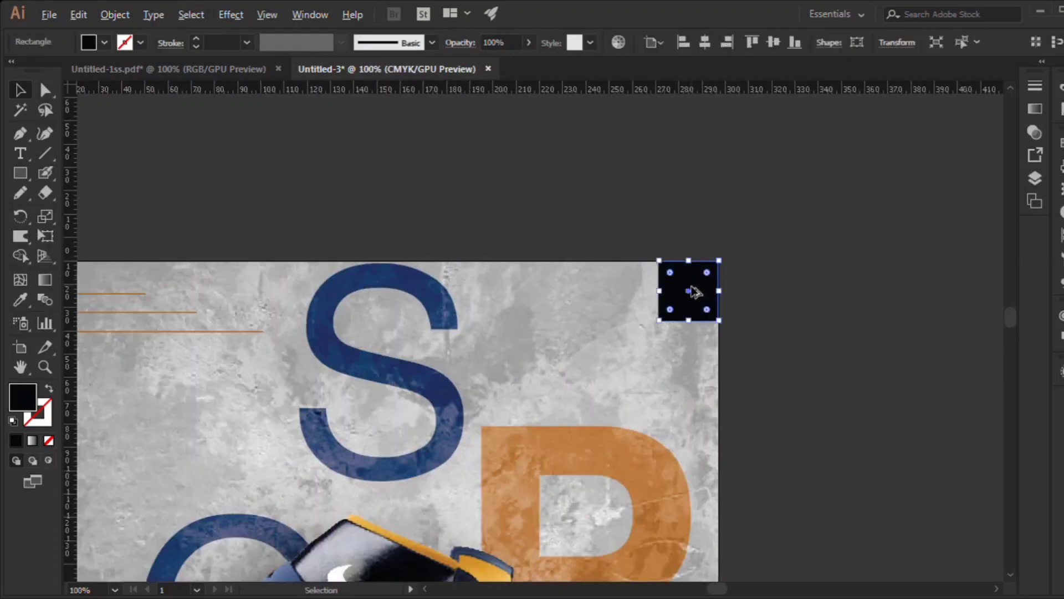
{"action": "key", "text": "ctrl+plus"}
{"action": "key", "text": "ctrl+plus"}
{"action": "key", "text": "ctrl+plus"}
{"action": "left_click_drag", "start_coordinate": [592, 311], "coordinate": [635, 311]}
{"action": "key", "text": "ctrl+plus"}
{"action": "left_click", "coordinate": [602, 230]}
Step: Draw a vertical line beside the black square and copy it into three lines
{"action": "left_click", "coordinate": [676, 214]}
{"action": "left_click", "coordinate": [676, 509]}
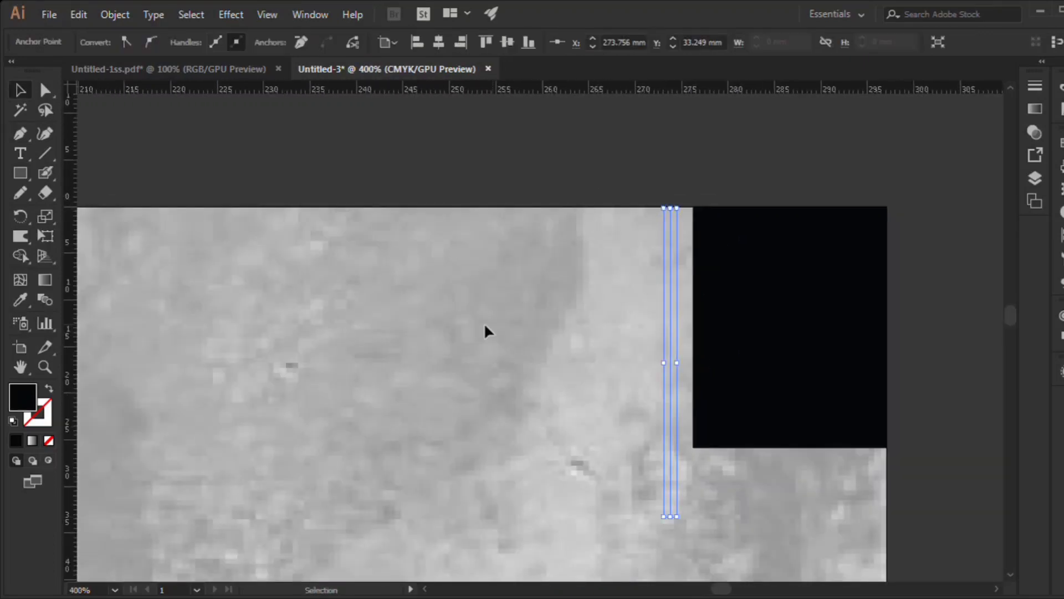
{"action": "key", "text": "ctrl+minus"}
{"action": "key", "text": "ctrl+plus"}
{"action": "left_click_drag", "start_coordinate": [767, 333], "coordinate": [735, 339]}
{"action": "key", "text": "ctrl+d"}
Step: Give the three vertical lines a navy stroke sampled from a blue letter
{"action": "left_click", "coordinate": [767, 311], "text": "shift"}
{"action": "key", "text": "ctrl+minus"}
{"action": "scroll", "coordinate": [540, 388], "scroll_direction": "down", "scroll_amount": 5}
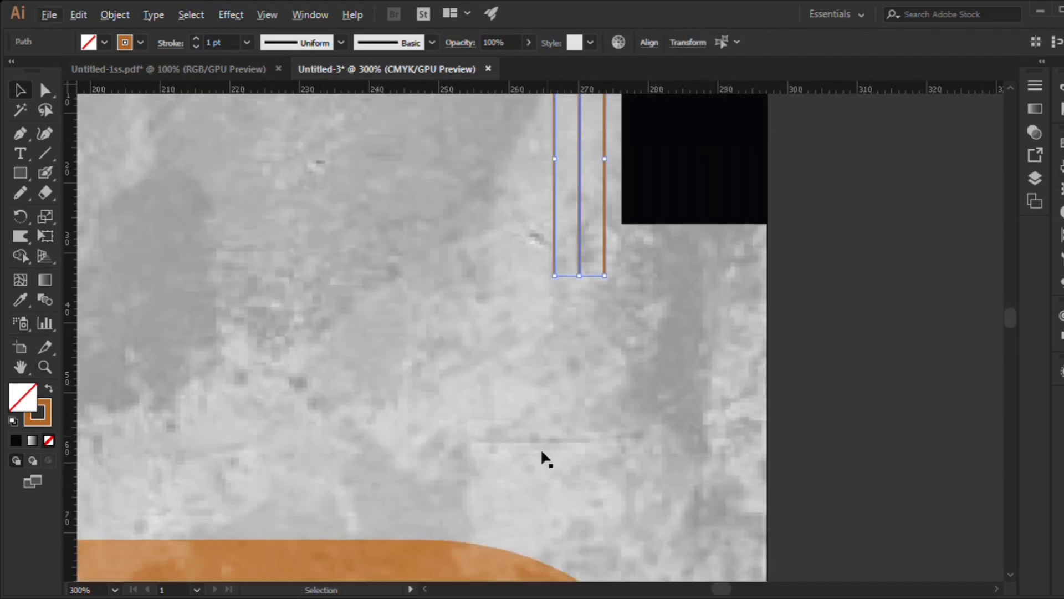
{"action": "key", "text": "i"}
{"action": "left_click", "coordinate": [320, 368]}
{"action": "key", "text": "ctrl+plus"}
{"action": "left_click", "coordinate": [49, 388]}
{"action": "key", "text": "v"}
{"action": "key", "text": "ctrl+shift+a"}
{"action": "key", "text": "ctrl+0"}
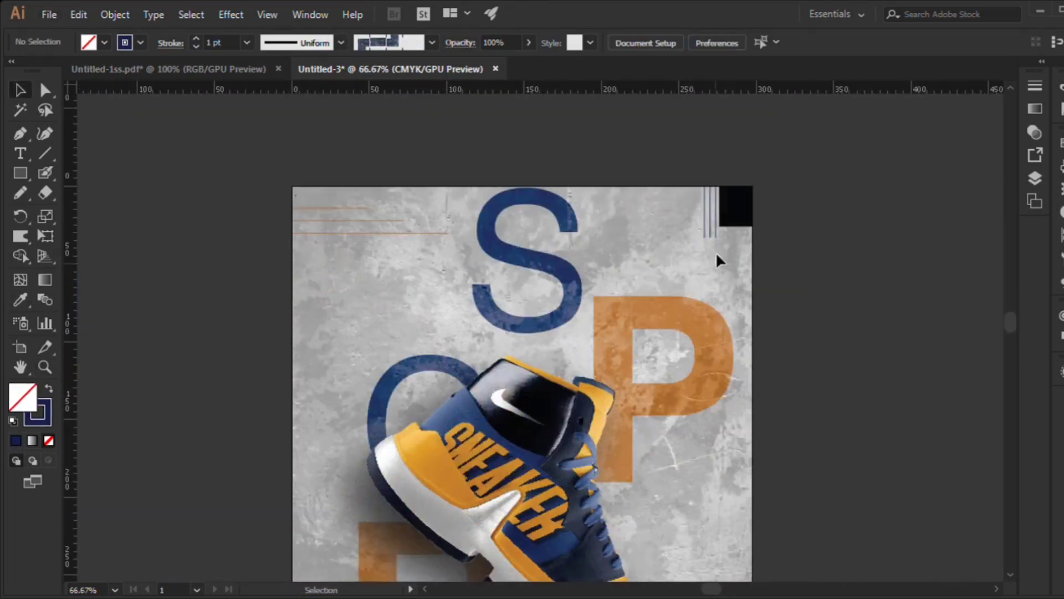
{"action": "scroll", "coordinate": [716, 251], "scroll_direction": "up", "scroll_amount": 3}
{"action": "key", "text": "ctrl+0"}
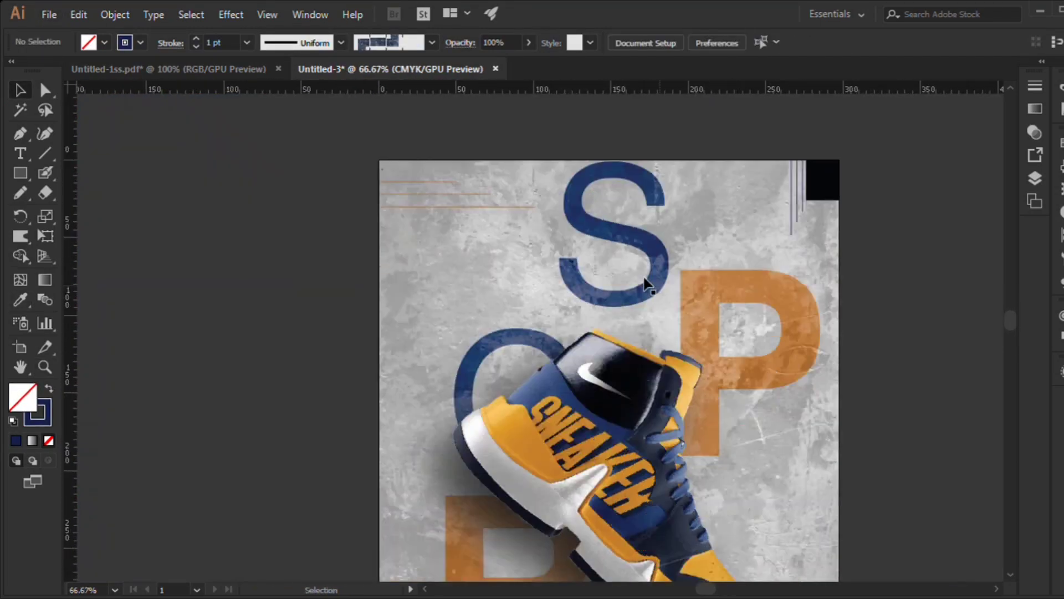
{"action": "left_click", "coordinate": [793, 310]}
{"action": "left_click", "coordinate": [725, 552], "text": "shift"}
{"action": "key", "text": "i"}
{"action": "left_click", "coordinate": [720, 472]}
{"action": "left_click_drag", "start_coordinate": [719, 472], "coordinate": [660, 491]}
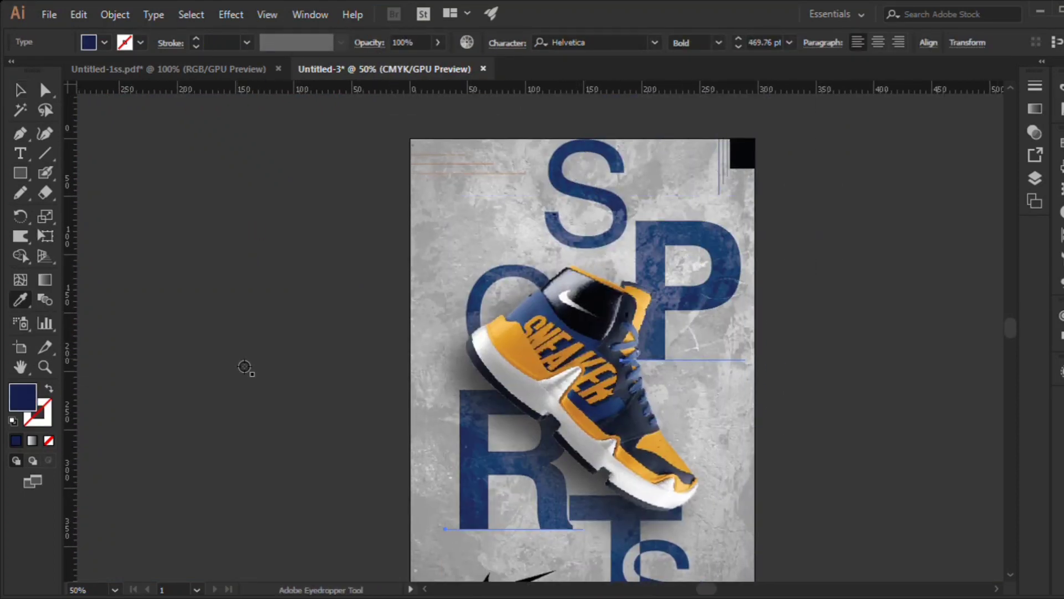
{"action": "key", "text": "ctrl+z"}
{"action": "left_click", "coordinate": [563, 487]}
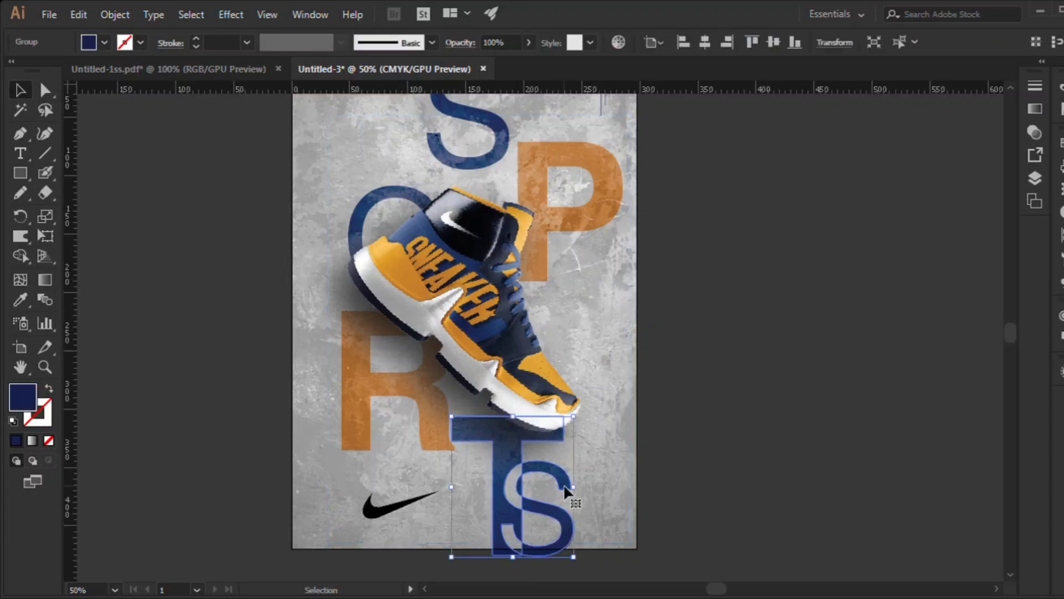
{"action": "scroll", "coordinate": [434, 215], "scroll_direction": "up", "scroll_amount": 2}
{"action": "left_click", "coordinate": [617, 258]}
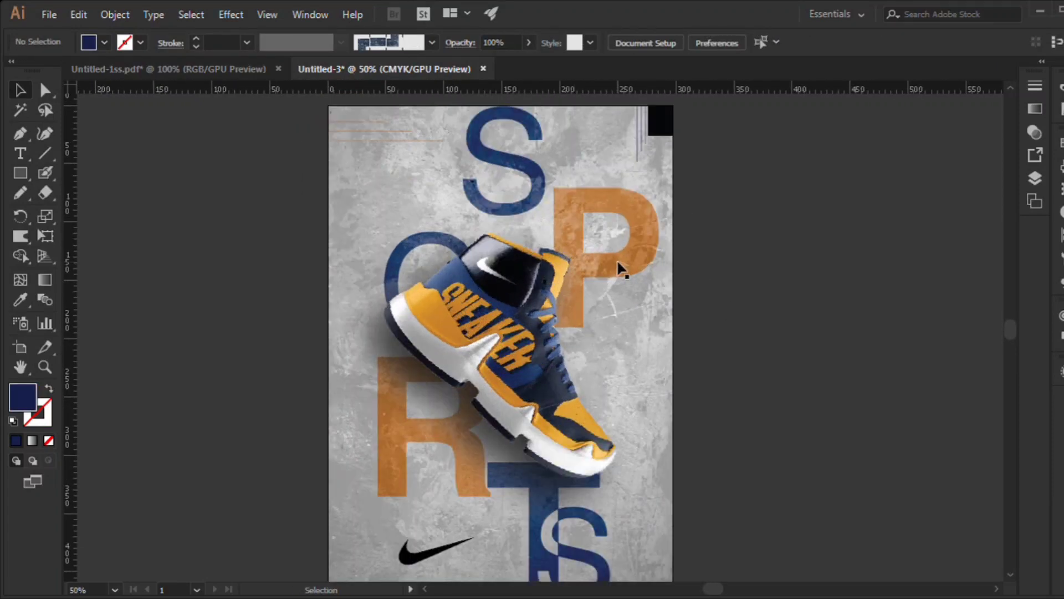
{"action": "key", "text": "ctrl+plus"}
{"action": "left_click", "coordinate": [191, 194]}
{"action": "key", "text": "ctrl+0"}
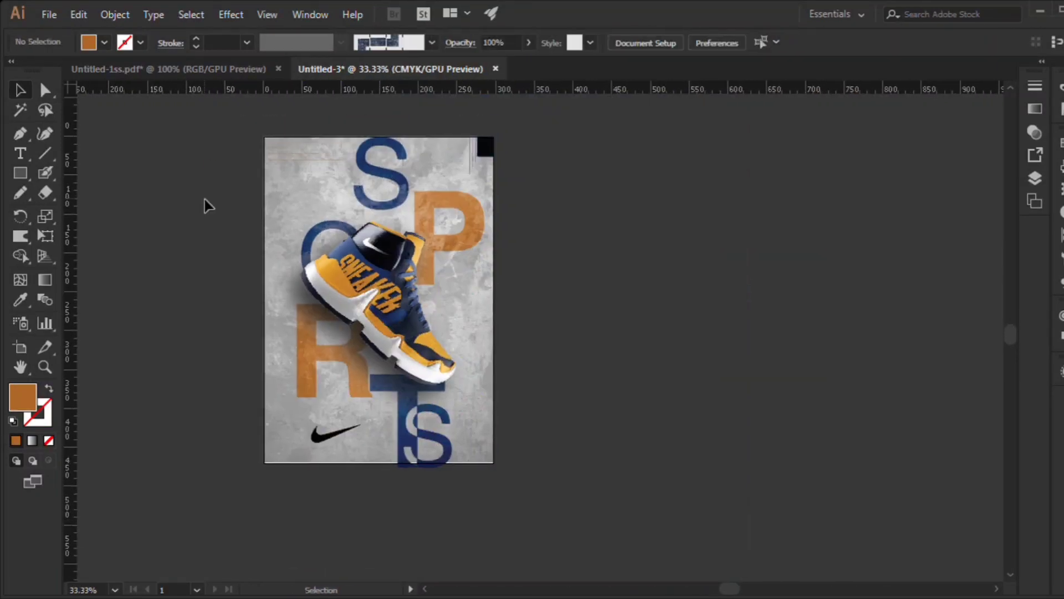
{"action": "key", "text": "ctrl+plus"}
{"action": "key", "text": "ctrl+plus"}
{"action": "scroll", "coordinate": [238, 283], "scroll_direction": "down", "scroll_amount": 2}
{"action": "key", "text": "t"}
{"action": "left_click", "coordinate": [238, 439]}
Step: Type FITNESS, then scale it and place it above the swoosh
{"action": "type", "text": "FITNES"}
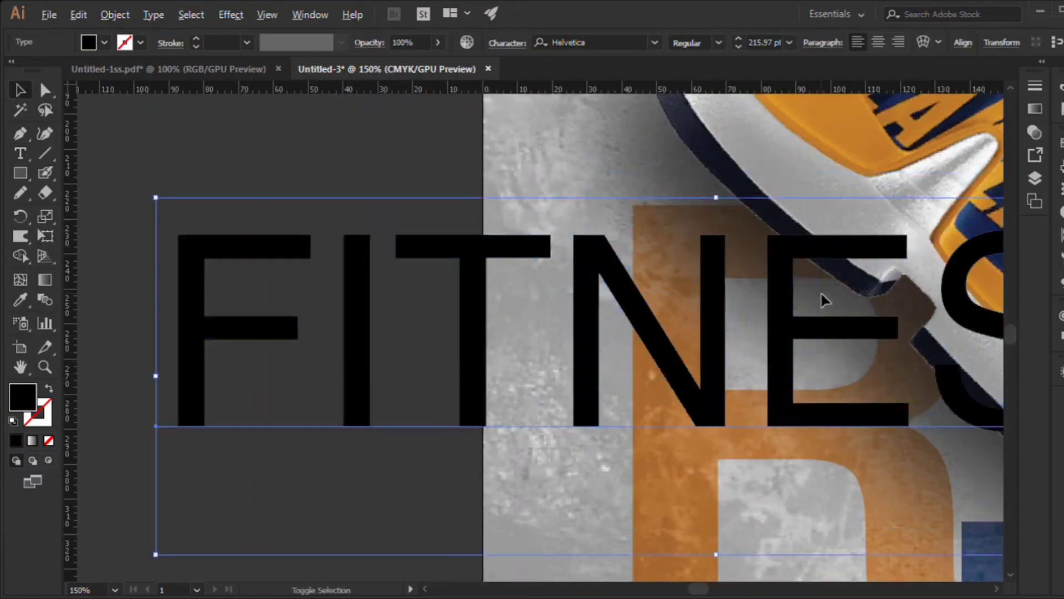
{"action": "left_click_drag", "start_coordinate": [820, 291], "coordinate": [635, 348]}
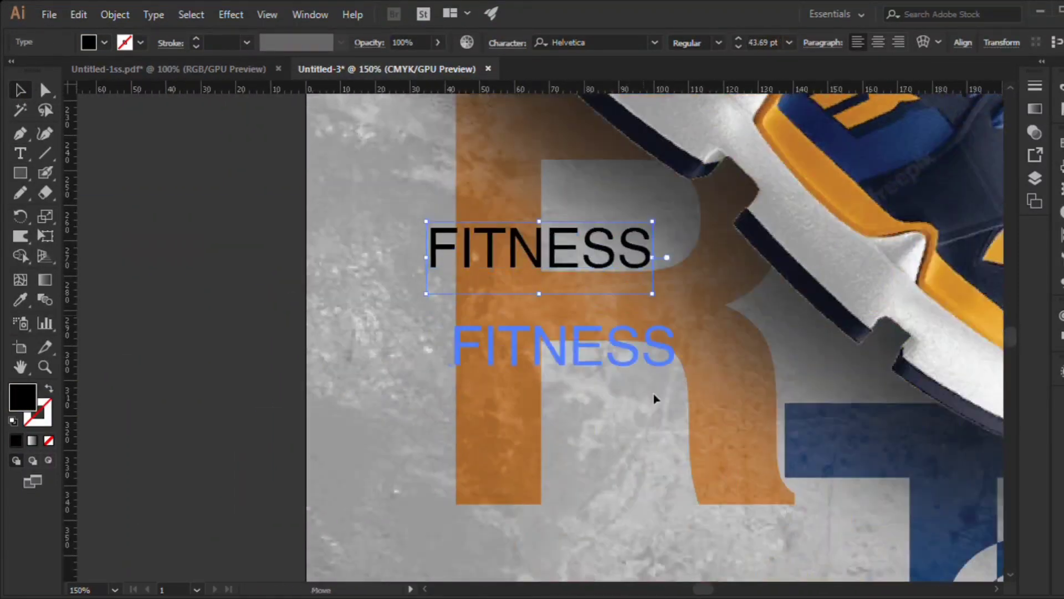
{"action": "left_click_drag", "start_coordinate": [554, 246], "coordinate": [554, 394]}
{"action": "left_click_drag", "start_coordinate": [682, 445], "coordinate": [804, 482]}
{"action": "key", "text": "i"}
{"action": "left_click", "coordinate": [534, 135]}
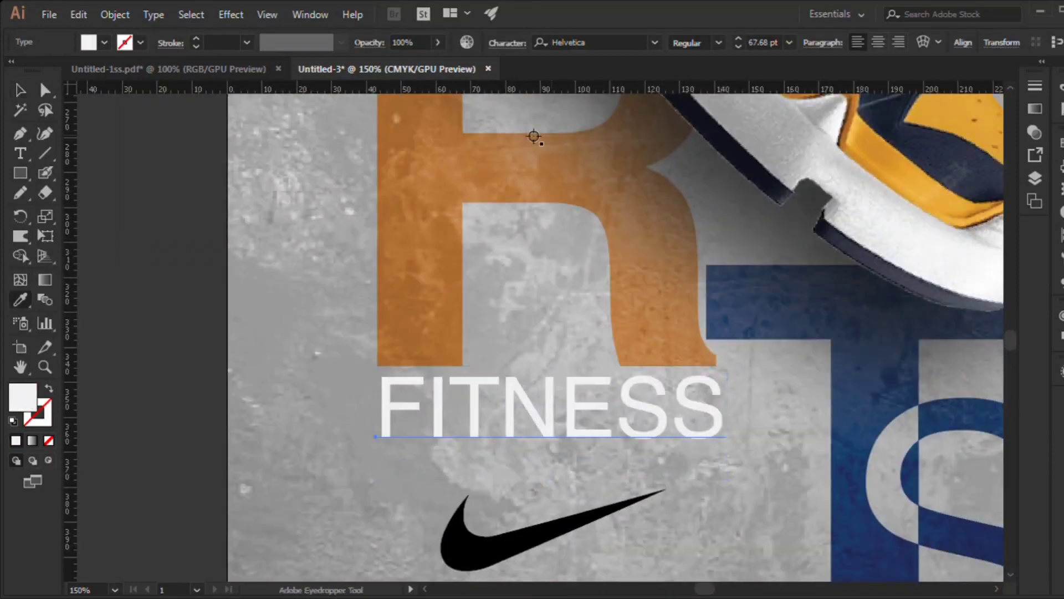
{"action": "key", "text": "v"}
{"action": "left_click", "coordinate": [154, 257]}
Step: Color the FITNESS text navy, sampled from the blue S
{"action": "key", "text": "ctrl+plus"}
{"action": "left_click", "coordinate": [515, 414]}
{"action": "key", "text": "ctrl+0"}
{"action": "key", "text": "i"}
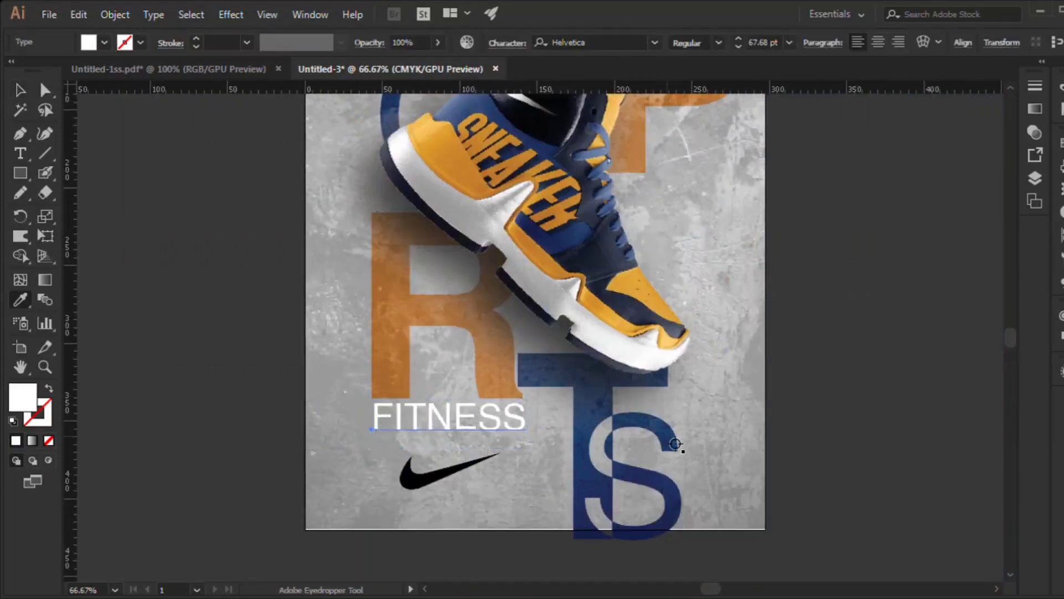
{"action": "left_click", "coordinate": [677, 440]}
{"action": "key", "text": "v"}
{"action": "key", "text": "ctrl+plus"}
{"action": "key", "text": "ctrl+plus"}
{"action": "key", "text": "ctrl+plus"}
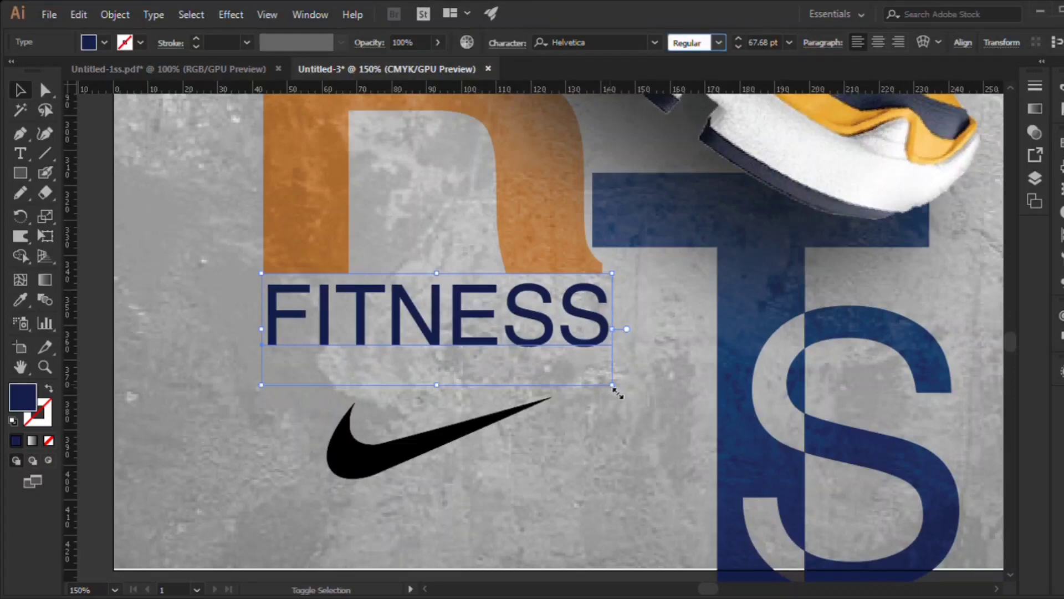
Step: Turn FITNESS vertical and move it toward the R
{"action": "mouse_move", "coordinate": [617, 393]}
{"action": "left_mouse_down"}
{"action": "mouse_move", "coordinate": [475, 341]}
{"action": "mouse_move", "coordinate": [317, 424]}
{"action": "left_mouse_up"}
{"action": "scroll", "coordinate": [317, 424], "scroll_direction": "up", "scroll_amount": 2}
{"action": "mouse_move", "coordinate": [387, 377]}
{"action": "left_mouse_down"}
{"action": "mouse_move", "coordinate": [314, 219]}
{"action": "mouse_move", "coordinate": [291, 299]}
{"action": "left_mouse_up"}
{"action": "key", "text": "ctrl+0"}
{"action": "key", "text": "ctrl+plus"}
{"action": "key", "text": "ctrl+1"}
Step: Copy FITNESS beside the shoe, then shrink the original onto the R's orange stem
{"action": "left_click_drag", "start_coordinate": [328, 334], "coordinate": [807, 423]}
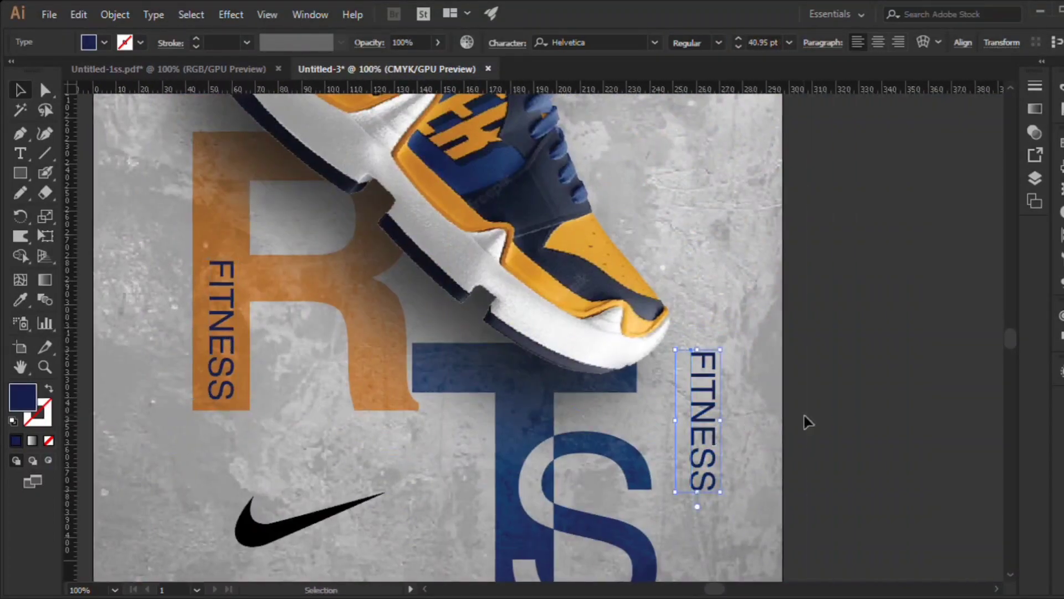
{"action": "left_click", "coordinate": [224, 260]}
{"action": "key", "text": "ctrl+plus"}
{"action": "key", "text": "ctrl+plus"}
{"action": "key", "text": "ctrl+plus"}
{"action": "left_click_drag", "start_coordinate": [226, 319], "coordinate": [227, 409]}
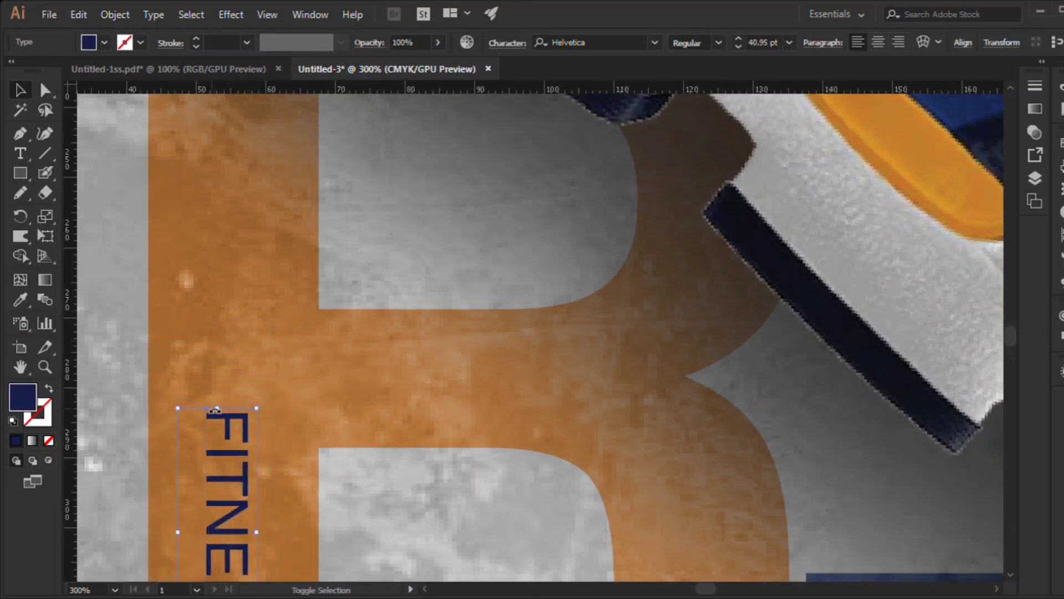
{"action": "key", "text": "ctrl+minus"}
{"action": "scroll", "coordinate": [248, 376], "scroll_direction": "down", "scroll_amount": 3}
{"action": "left_click_drag", "start_coordinate": [261, 333], "coordinate": [311, 345]}
{"action": "key", "text": "ctrl+minus"}
{"action": "key", "text": "ctrl+minus"}
{"action": "key", "text": "ctrl+minus"}
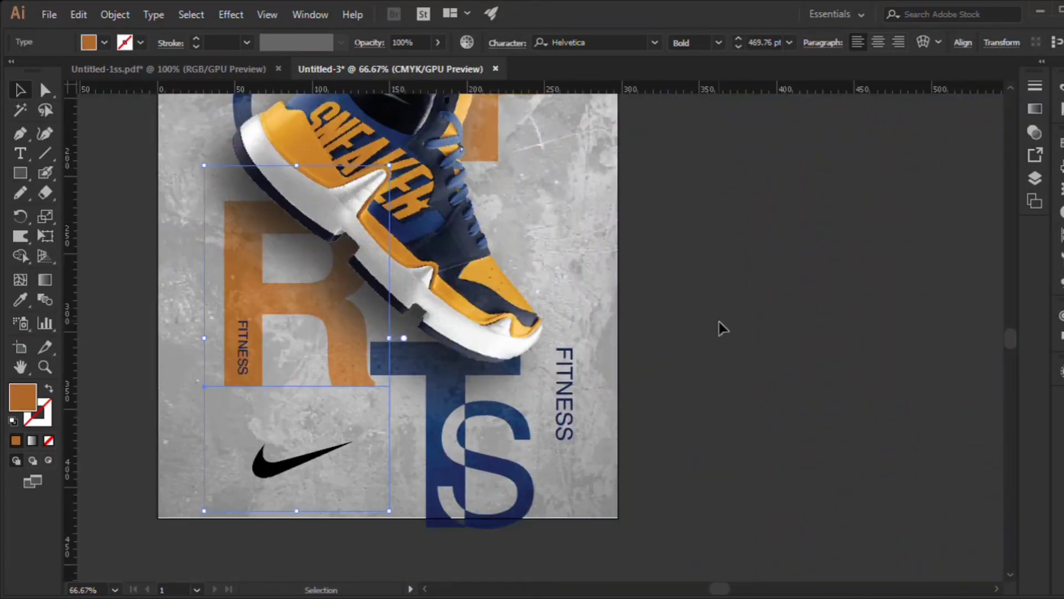
{"action": "left_click", "coordinate": [717, 327]}
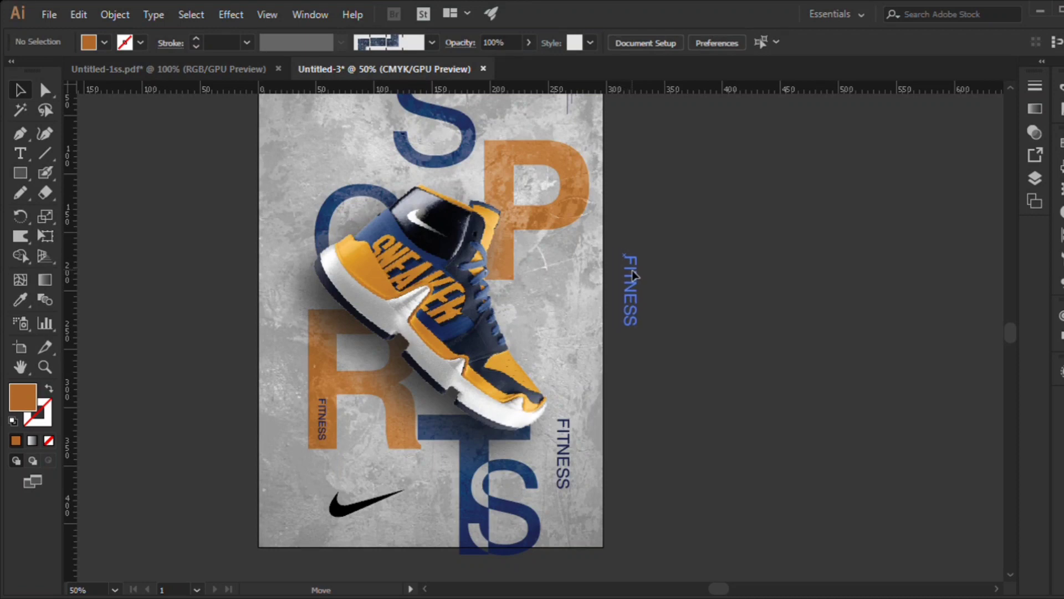
Step: Retype the duplicated FITNESS text as SHOES MODEL
{"action": "double_click", "coordinate": [614, 314]}
{"action": "key", "text": "ctrl+plus"}
{"action": "key", "text": "ctrl+plus"}
{"action": "key", "text": "ctrl+plus"}
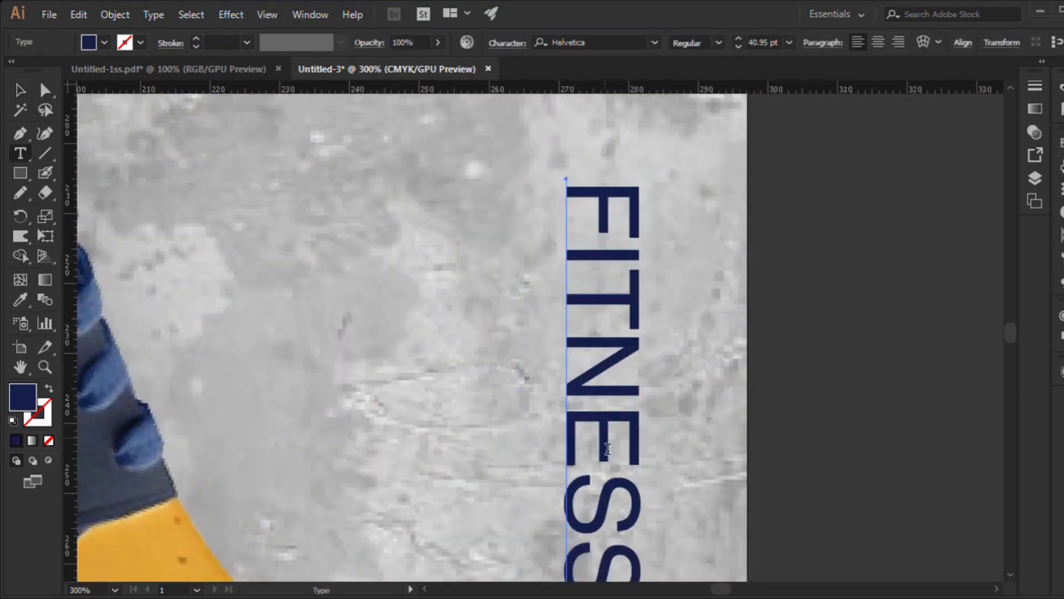
{"action": "key", "text": "ctrl+a"}
{"action": "type", "text": "SHOES MODEL"}
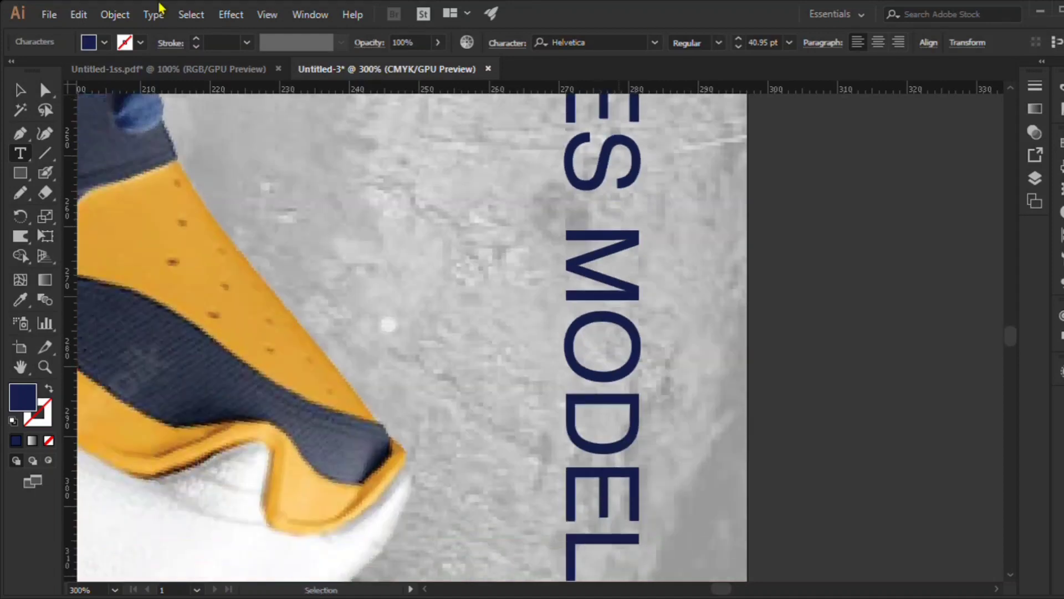
{"action": "key", "text": "Escape"}
{"action": "key", "text": "ctrl+minus"}
{"action": "key", "text": "ctrl+minus"}
{"action": "key", "text": "ctrl+minus"}
{"action": "left_click", "coordinate": [604, 244]}
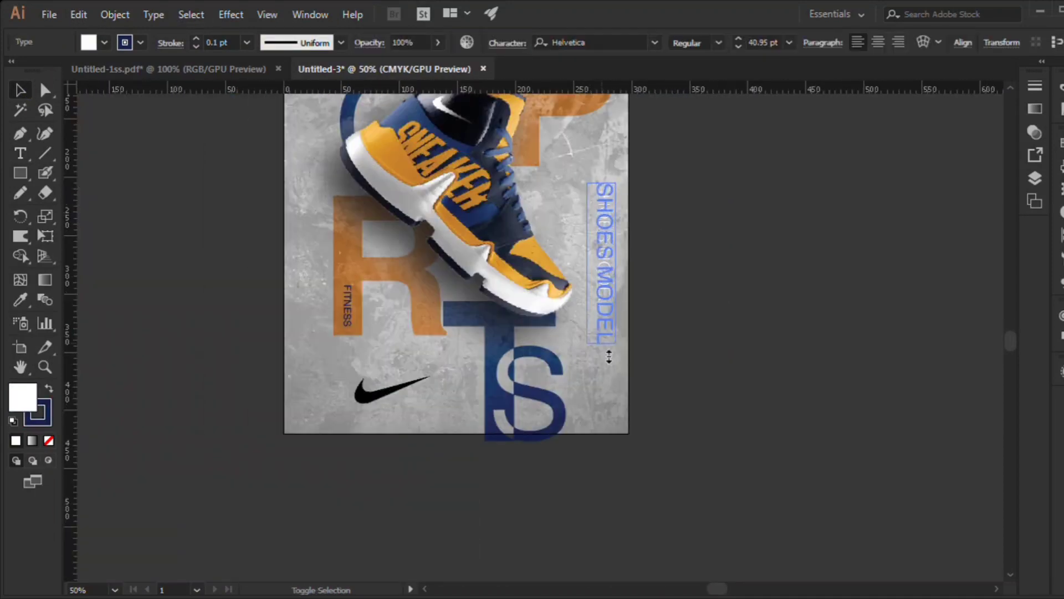
Step: Stretch SHOES MODEL along the right edge, then shrink it to about 50 pt
{"action": "left_click_drag", "start_coordinate": [612, 306], "coordinate": [626, 393]}
{"action": "key", "text": "ctrl+shift+a"}
{"action": "left_click_drag", "start_coordinate": [579, 225], "coordinate": [637, 284]}
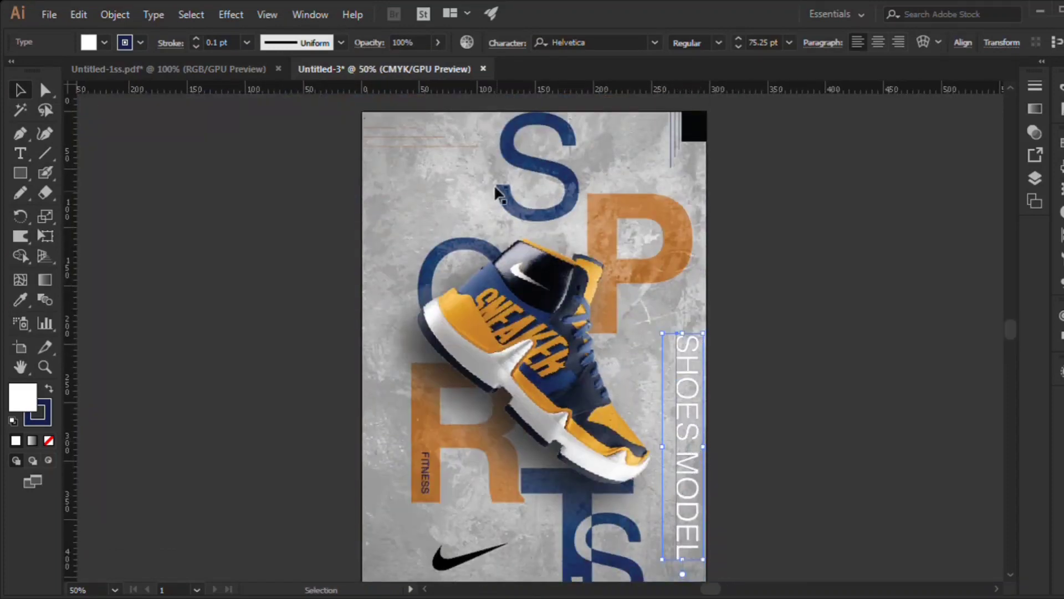
{"action": "left_click", "coordinate": [432, 145]}
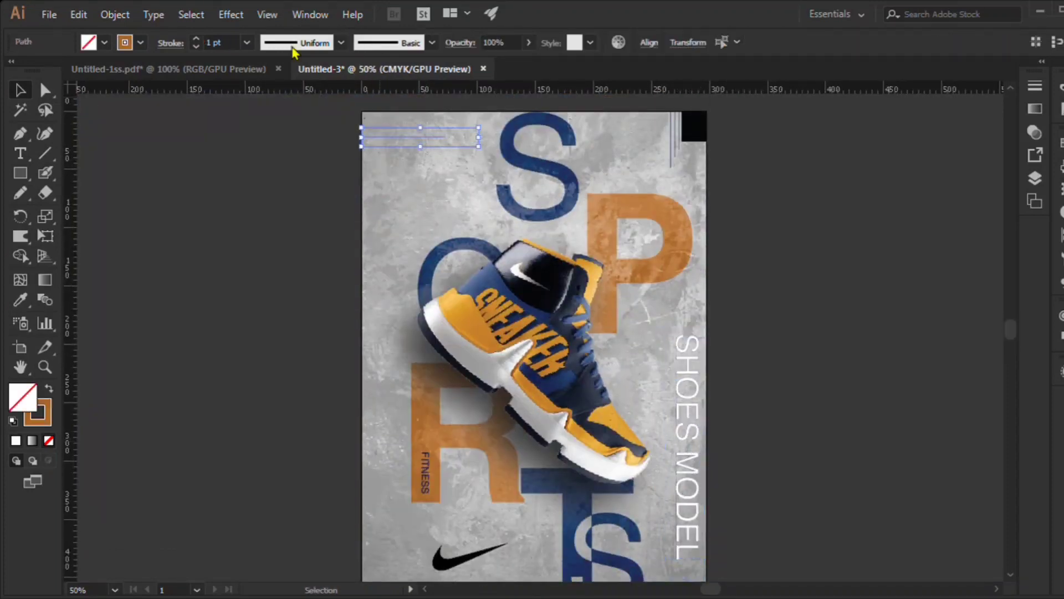
{"action": "left_click", "coordinate": [680, 158]}
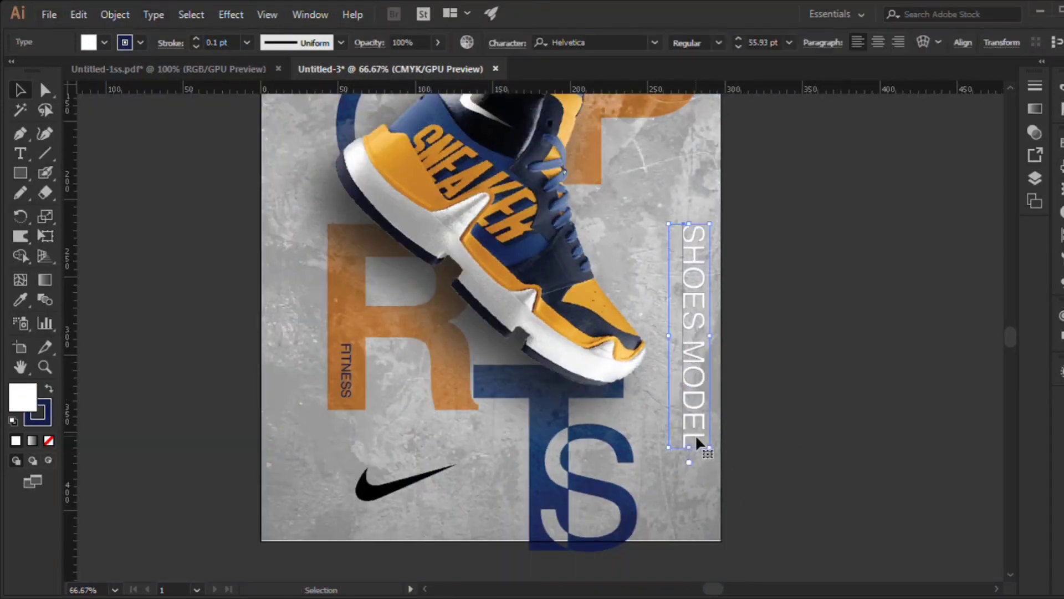
{"action": "left_click_drag", "start_coordinate": [697, 442], "coordinate": [708, 436]}
{"action": "type", "text": ": 59BH2"}
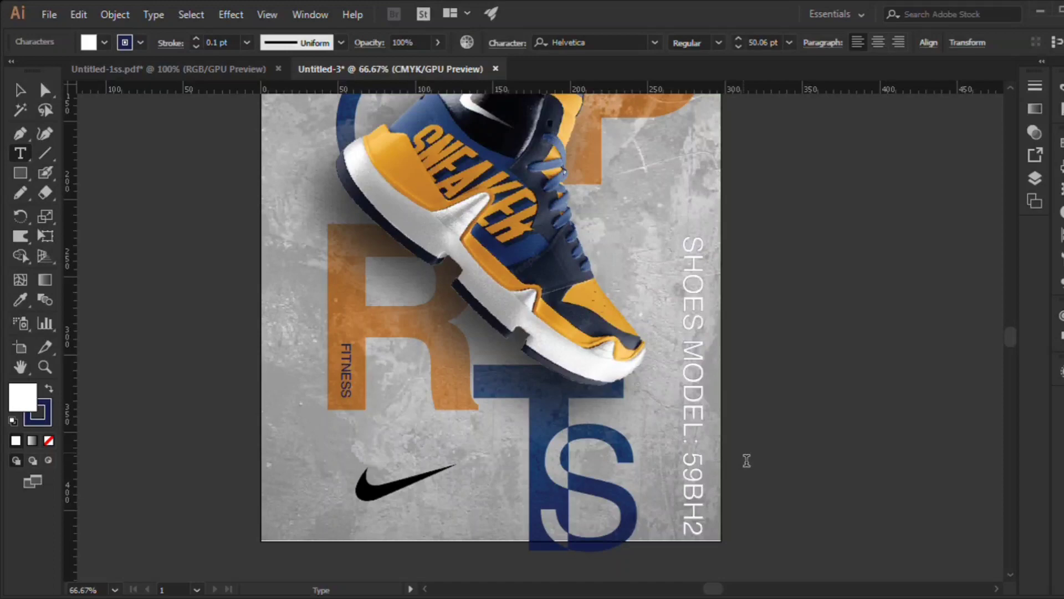
{"action": "key", "text": "Escape"}
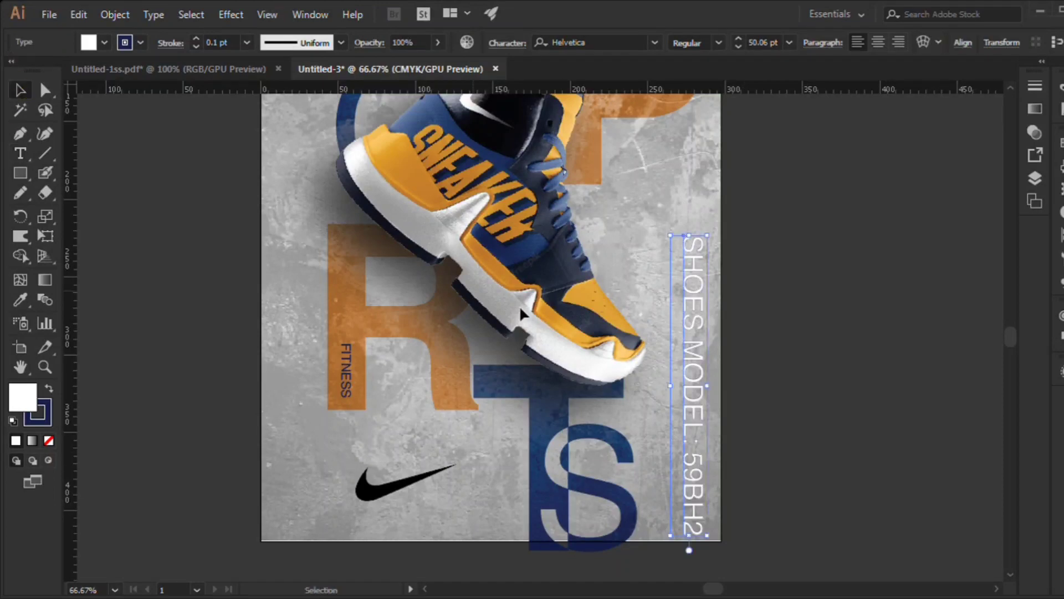
{"action": "left_click", "coordinate": [763, 451]}
{"action": "key", "text": "ctrl+minus"}
{"action": "key", "text": "ctrl+minus"}
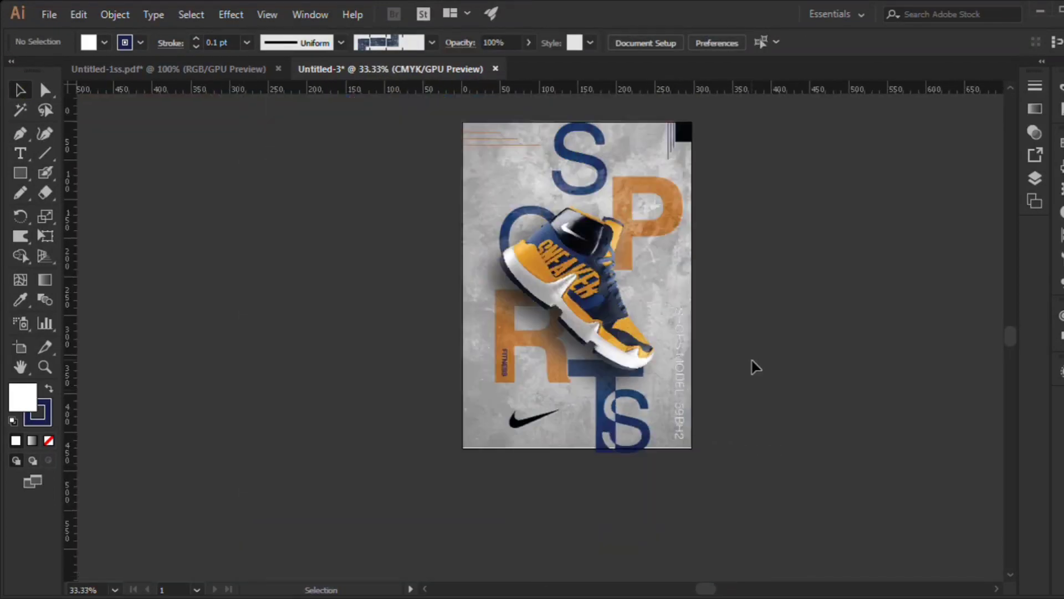
Step: Move the swoosh up, enlarge it, and place it below the orange lines
{"action": "scroll", "coordinate": [534, 399], "scroll_direction": "up", "scroll_amount": 1}
{"action": "left_click", "coordinate": [571, 502]}
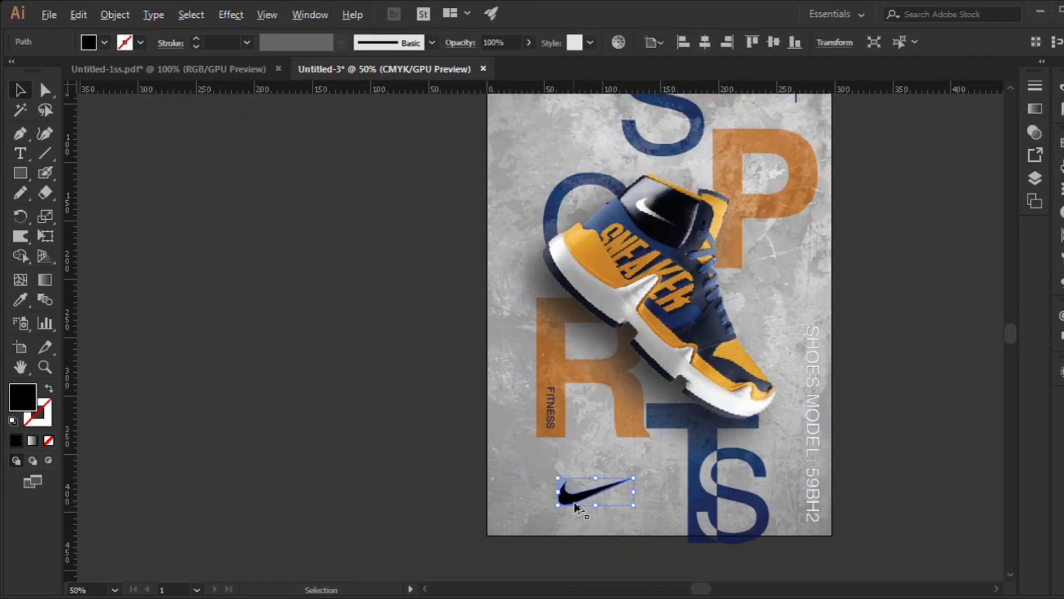
{"action": "left_click_drag", "start_coordinate": [571, 501], "coordinate": [566, 204]}
{"action": "scroll", "coordinate": [566, 256], "scroll_direction": "up", "scroll_amount": 1}
{"action": "left_click_drag", "start_coordinate": [612, 256], "coordinate": [688, 284]}
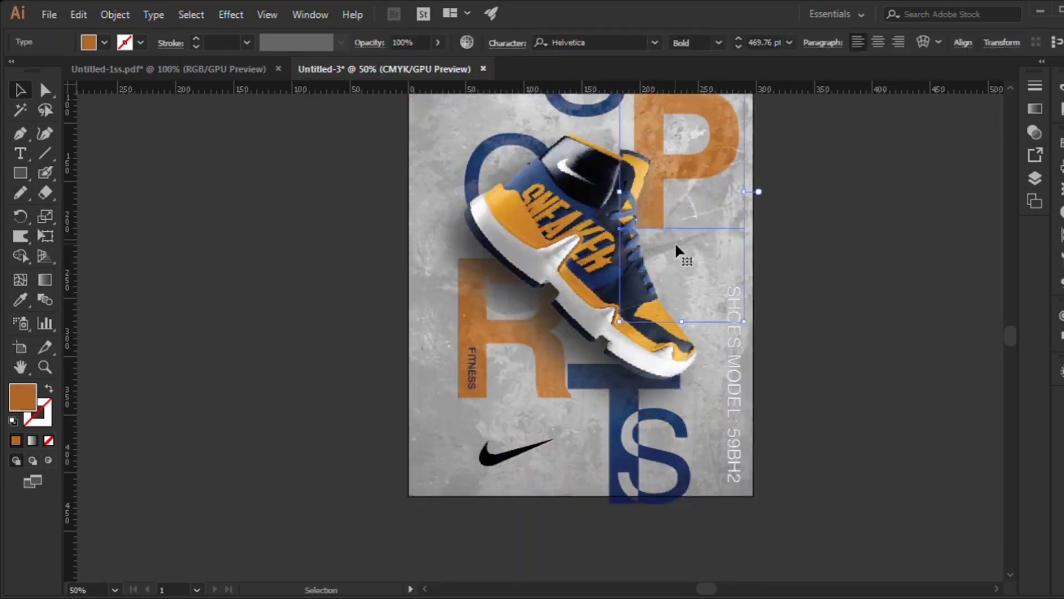
{"action": "type", "text": "100"}
{"action": "key", "text": "Return"}
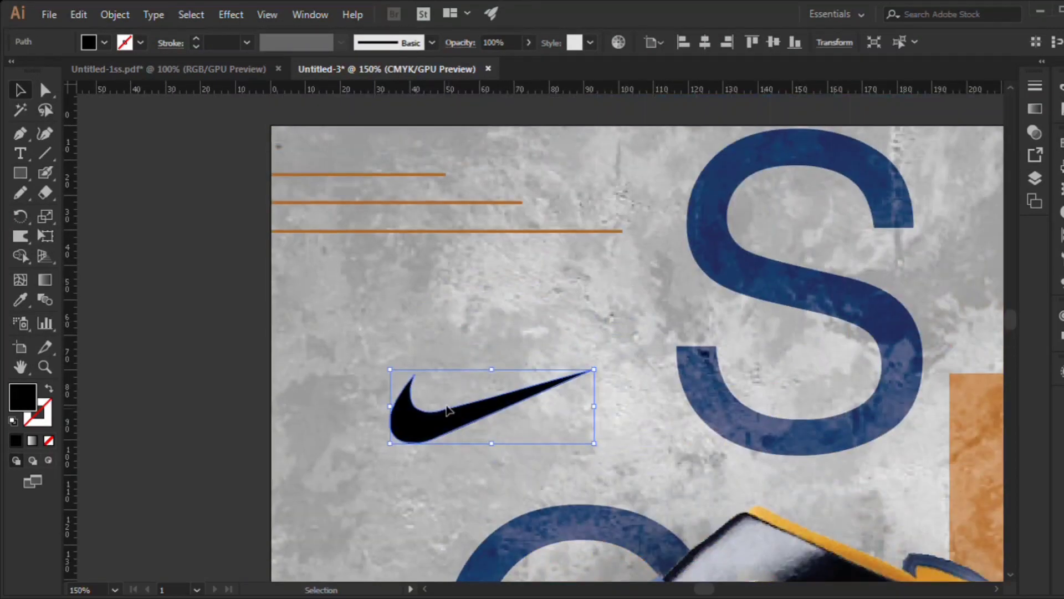
{"action": "left_click_drag", "start_coordinate": [461, 417], "coordinate": [423, 306]}
Step: Fade the swoosh to 45% opacity
{"action": "key", "text": "ctrl+0"}
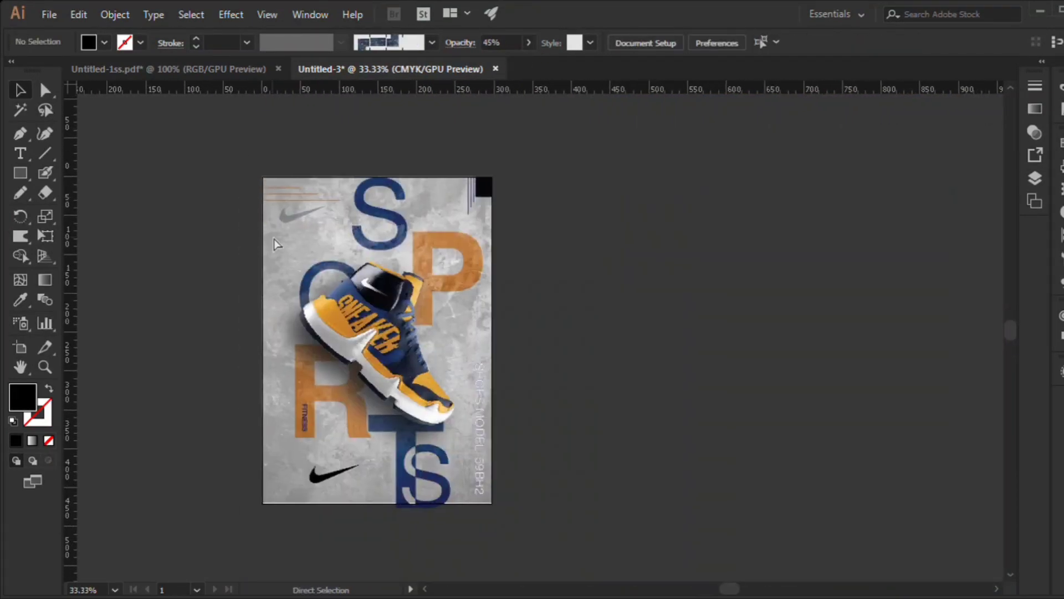
{"action": "scroll", "coordinate": [351, 278], "scroll_direction": "up", "scroll_amount": 2}
{"action": "left_click", "coordinate": [386, 233]}
{"action": "key", "text": "4"}
{"action": "key", "text": "5"}
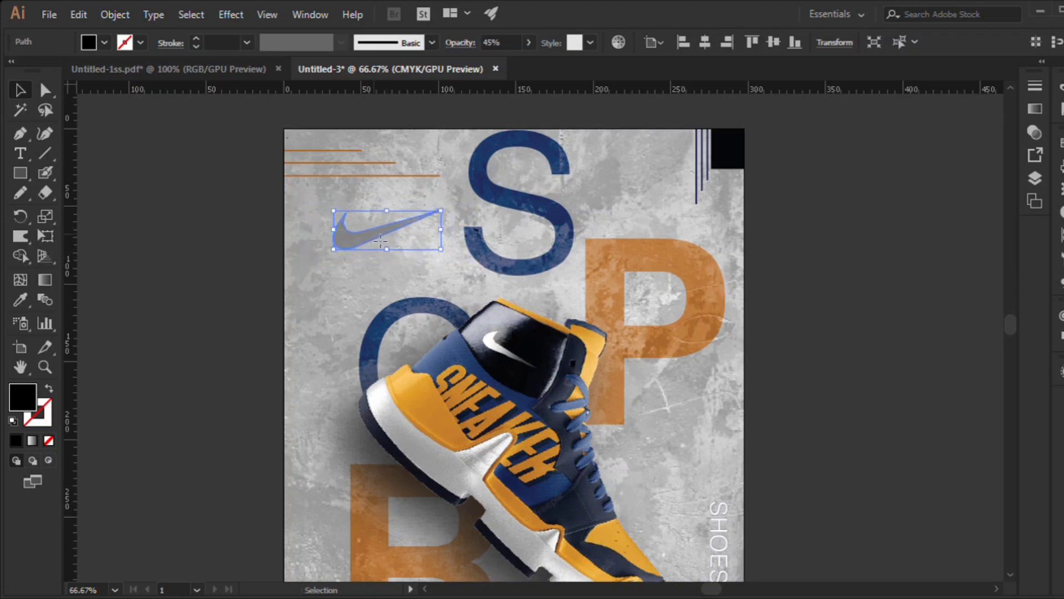
{"action": "left_click", "coordinate": [258, 221]}
{"action": "key", "text": "ctrl+0"}
Step: Draw a short horizontal line below the orange R with the Pen tool
{"action": "key", "text": "ctrl+v"}
{"action": "scroll", "coordinate": [431, 464], "scroll_direction": "up", "scroll_amount": 1}
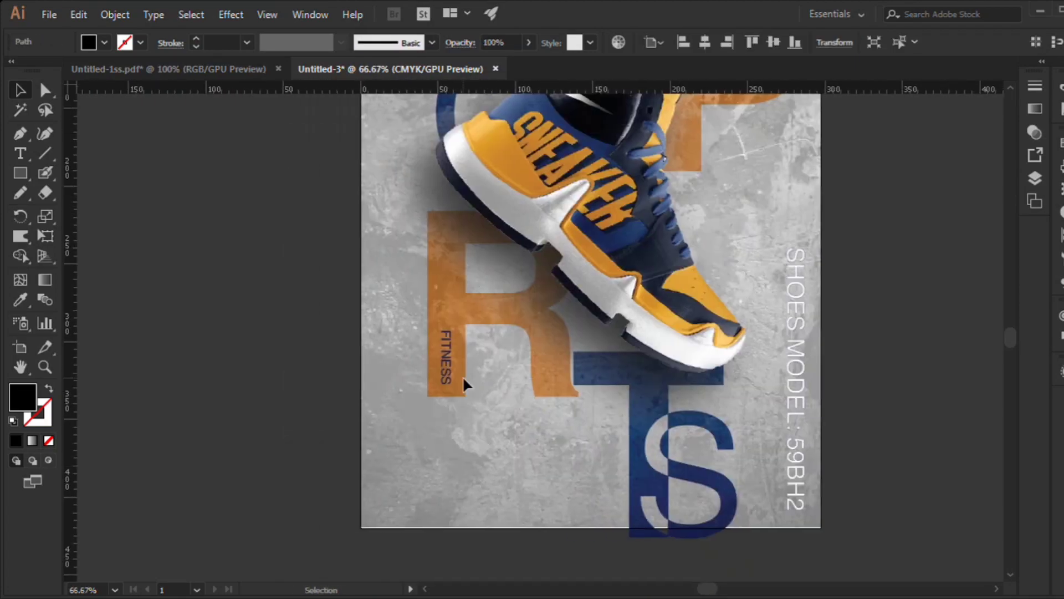
{"action": "scroll", "coordinate": [463, 376], "scroll_direction": "up", "scroll_amount": 1}
{"action": "key", "text": "p"}
{"action": "scroll", "coordinate": [483, 455], "scroll_direction": "up", "scroll_amount": 1}
{"action": "key", "text": "v"}
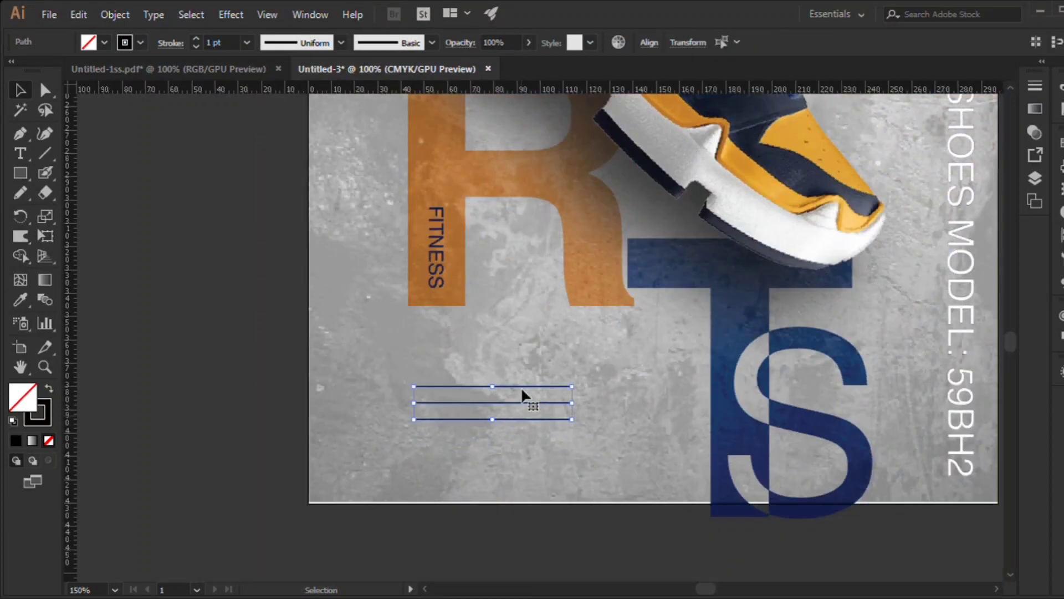
Step: Duplicate the line into stacked copies, then clear the selection
{"action": "key", "text": "i"}
{"action": "scroll", "coordinate": [393, 180], "scroll_direction": "down", "scroll_amount": 2}
{"action": "key", "text": "ctrl+shift+a"}
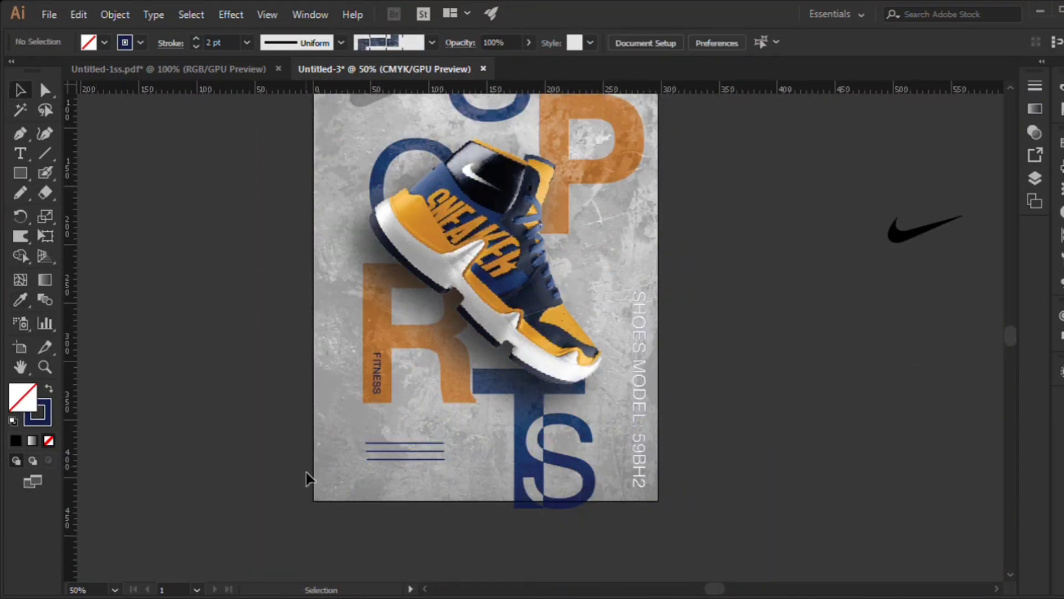
{"action": "scroll", "coordinate": [321, 454], "scroll_direction": "up", "scroll_amount": 2}
Step: Draw a new rectangle with its fill and stroke swapped
{"action": "key", "text": "m"}
{"action": "scroll", "coordinate": [374, 539], "scroll_direction": "down", "scroll_amount": 3}
{"action": "key", "text": "shift+x"}
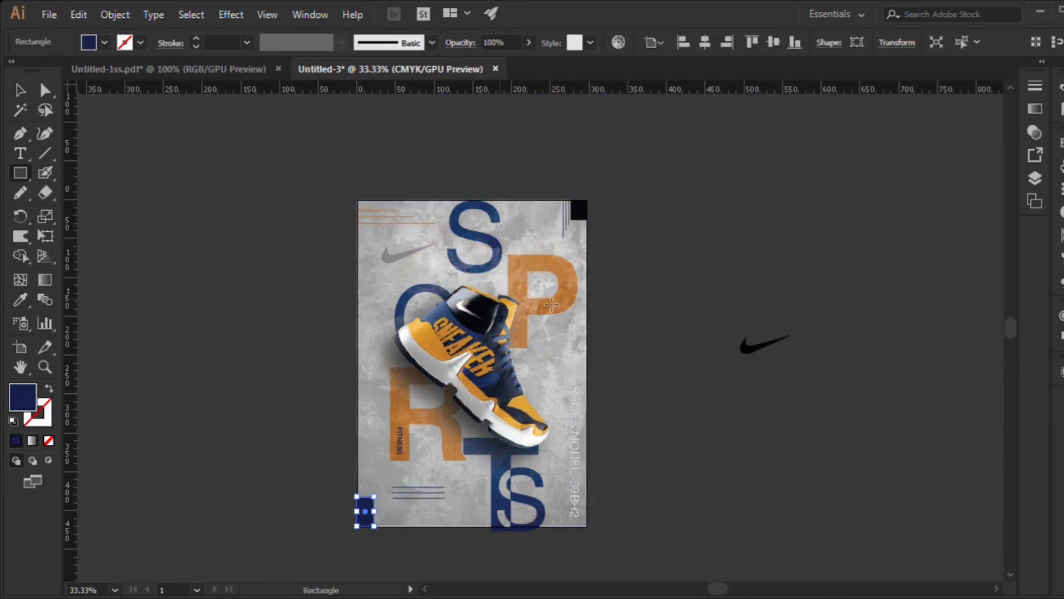
{"action": "key", "text": "v"}
{"action": "key", "text": "ctrl+shift+a"}
{"action": "scroll", "coordinate": [370, 546], "scroll_direction": "up", "scroll_amount": 4}
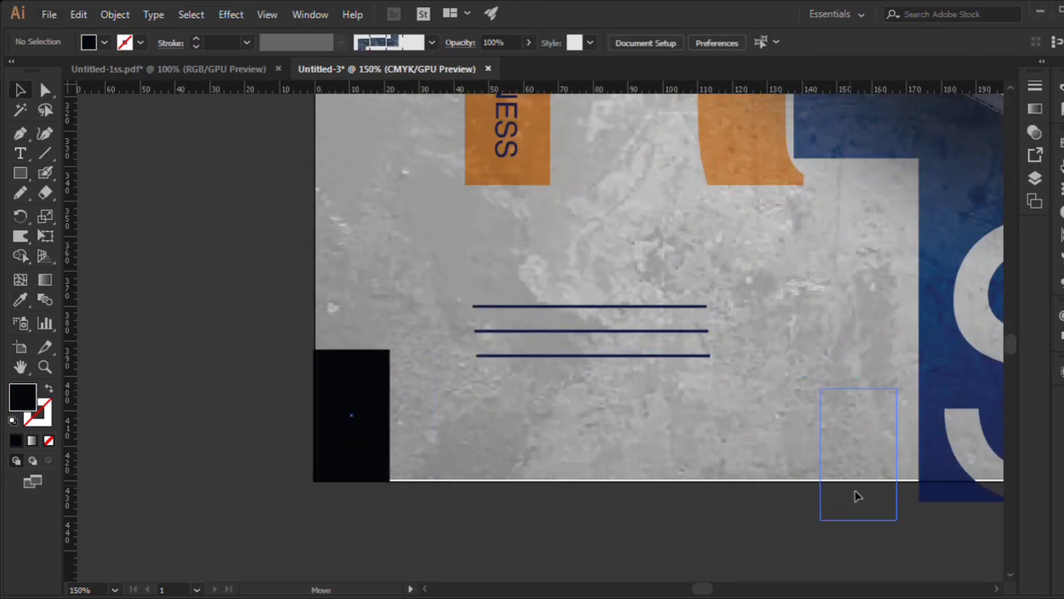
Step: Move the black rectangle to the poster's lower right, resize it, and turn it upright
{"action": "left_click_drag", "start_coordinate": [355, 421], "coordinate": [855, 477]}
{"action": "mouse_move", "coordinate": [857, 544]}
{"action": "left_mouse_down"}
{"action": "mouse_move", "coordinate": [869, 491]}
{"action": "mouse_move", "coordinate": [457, 421]}
{"action": "left_mouse_up"}
{"action": "scroll", "coordinate": [869, 490], "scroll_direction": "down", "scroll_amount": 2}
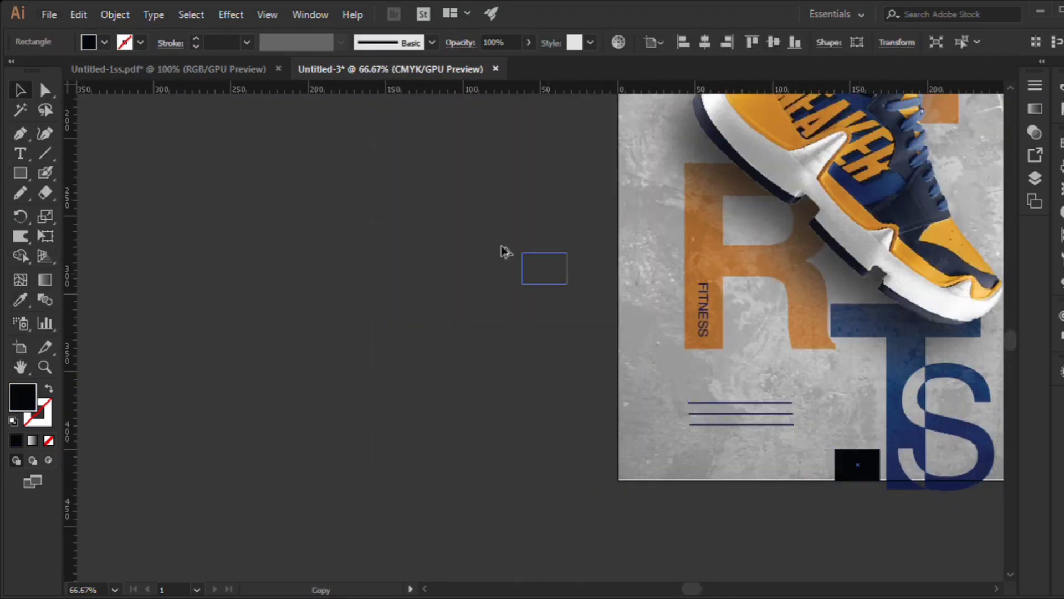
{"action": "left_click_drag", "start_coordinate": [488, 459], "coordinate": [489, 458]}
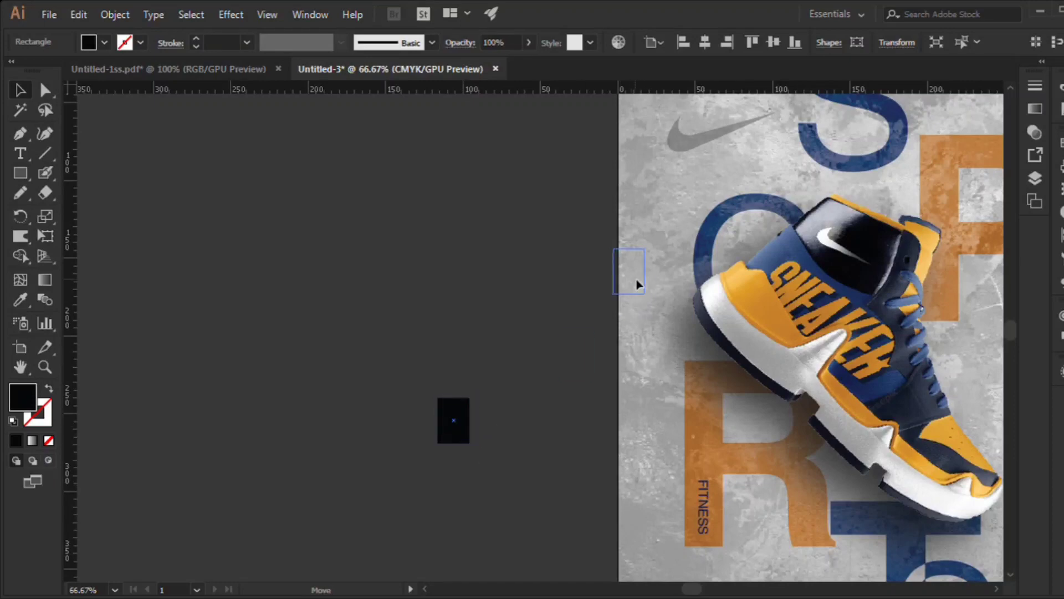
{"action": "scroll", "coordinate": [580, 294], "scroll_direction": "down", "scroll_amount": 2}
{"action": "scroll", "coordinate": [580, 294], "scroll_direction": "up", "scroll_amount": 3}
Step: Make the upright rectangle partly see-through and trim its left side to the artboard edge
{"action": "left_click", "coordinate": [588, 278]}
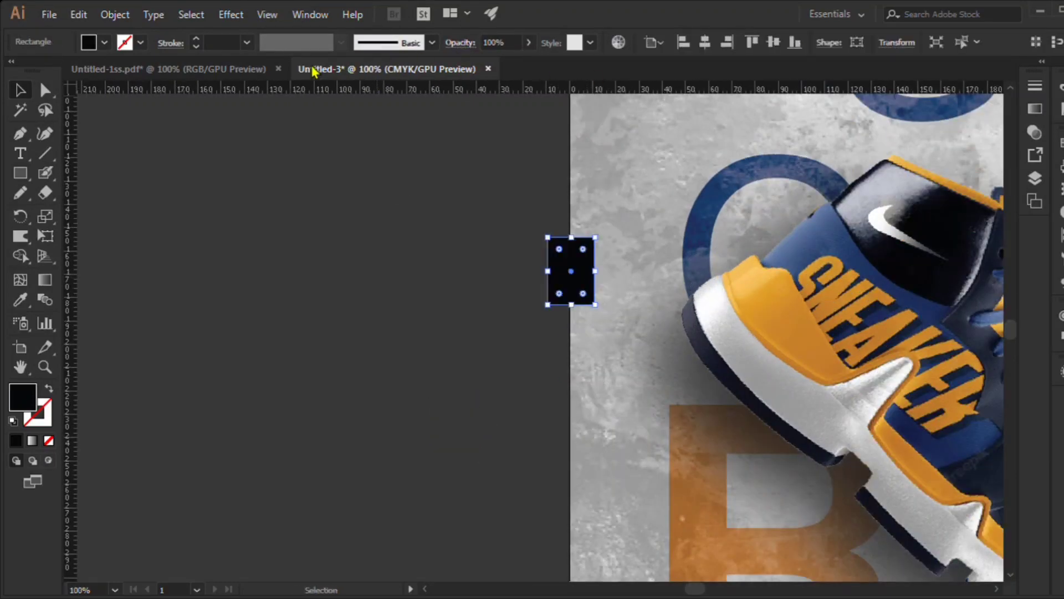
{"action": "key", "text": "ctrl+shift+bracketleft"}
{"action": "scroll", "coordinate": [443, 294], "scroll_direction": "up", "scroll_amount": 2}
{"action": "scroll", "coordinate": [444, 294], "scroll_direction": "down", "scroll_amount": 3}
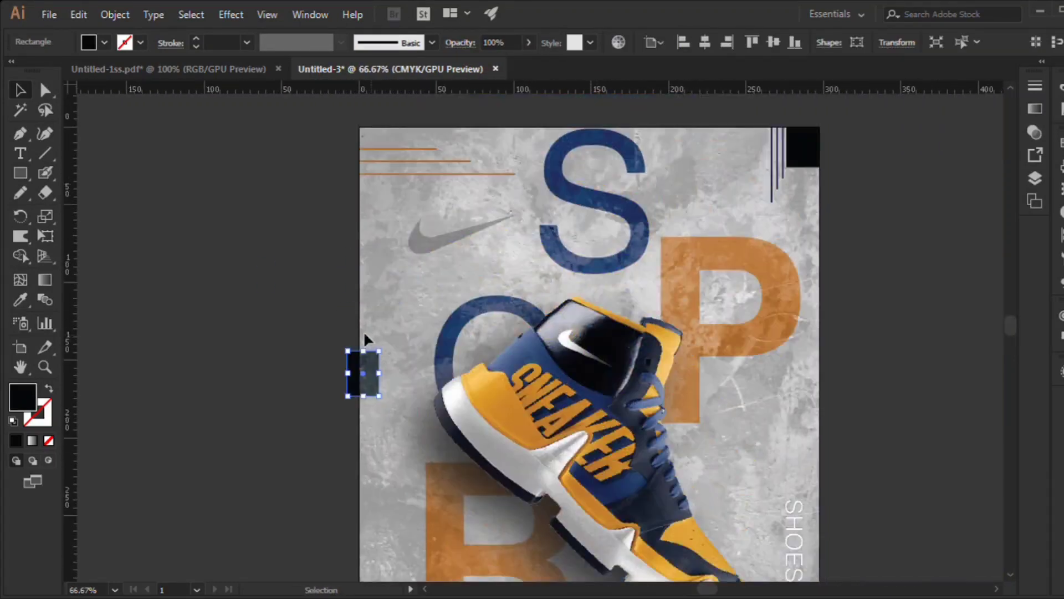
{"action": "scroll", "coordinate": [363, 331], "scroll_direction": "up", "scroll_amount": 4}
{"action": "left_click_drag", "start_coordinate": [348, 409], "coordinate": [382, 410]}
{"action": "scroll", "coordinate": [355, 388], "scroll_direction": "down", "scroll_amount": 3}
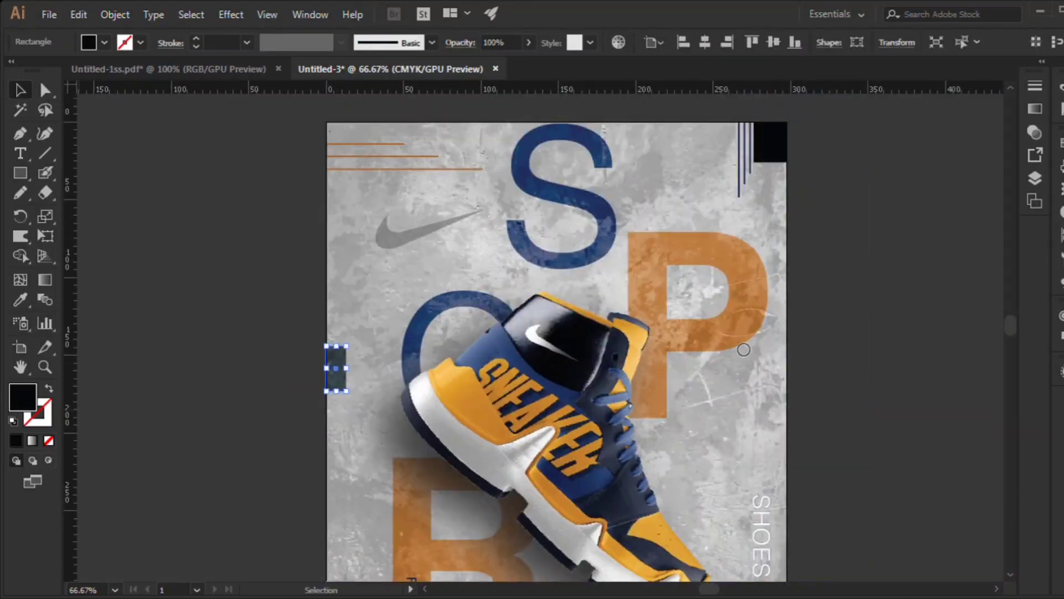
Step: Fill the small bottom rectangle with navy sampled with the Eyedropper
{"action": "key", "text": "i"}
{"action": "left_click", "coordinate": [421, 207]}
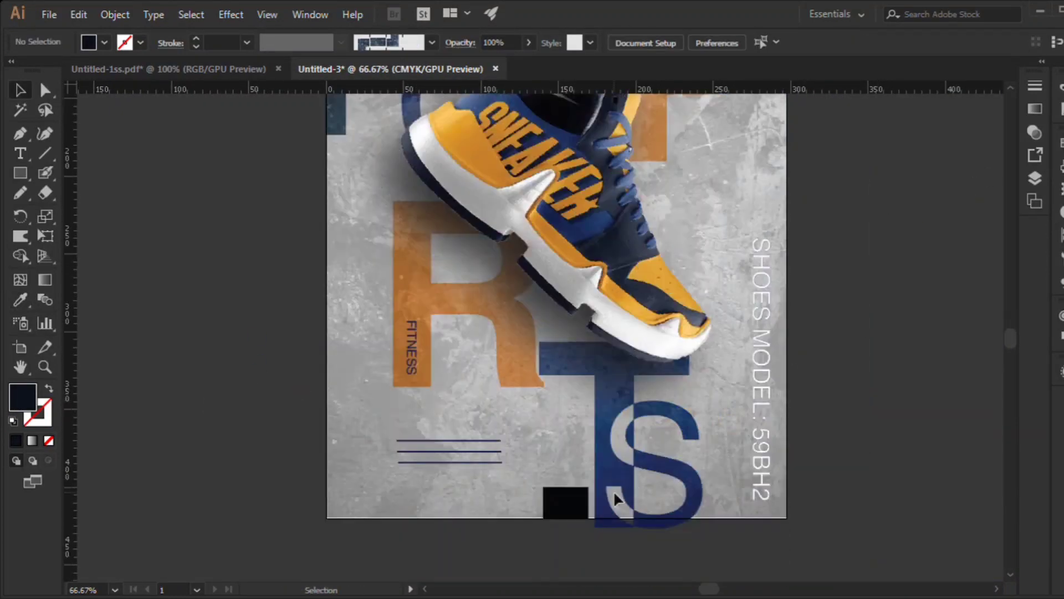
{"action": "scroll", "coordinate": [337, 249], "scroll_direction": "down", "scroll_amount": 3}
{"action": "scroll", "coordinate": [338, 249], "scroll_direction": "down", "scroll_amount": 3}
{"action": "left_click", "coordinate": [658, 492]}
{"action": "key", "text": "v"}
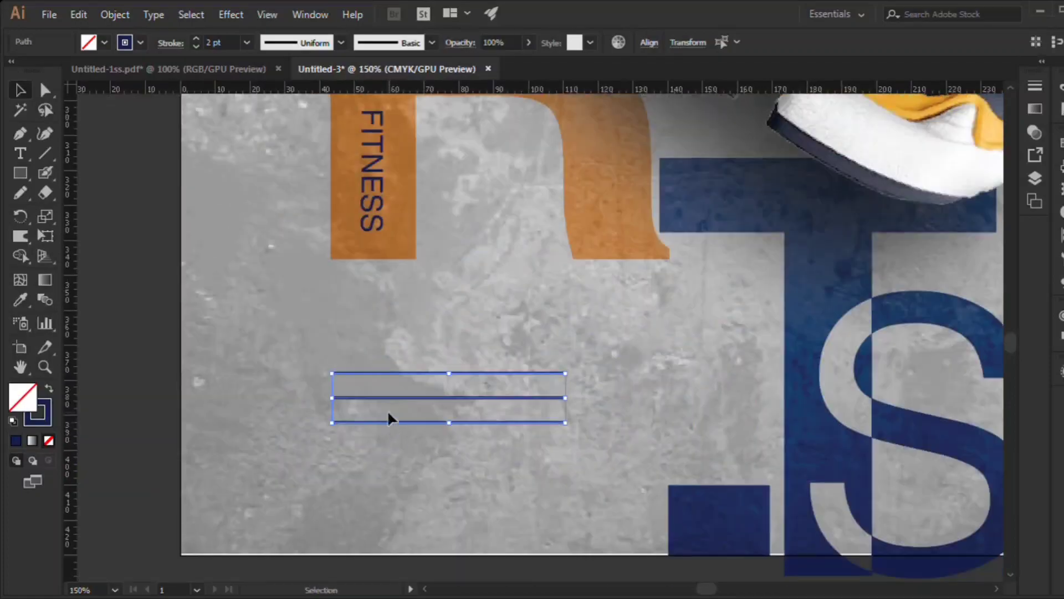
{"action": "scroll", "coordinate": [406, 397], "scroll_direction": "down", "scroll_amount": 3, "text": "alt"}
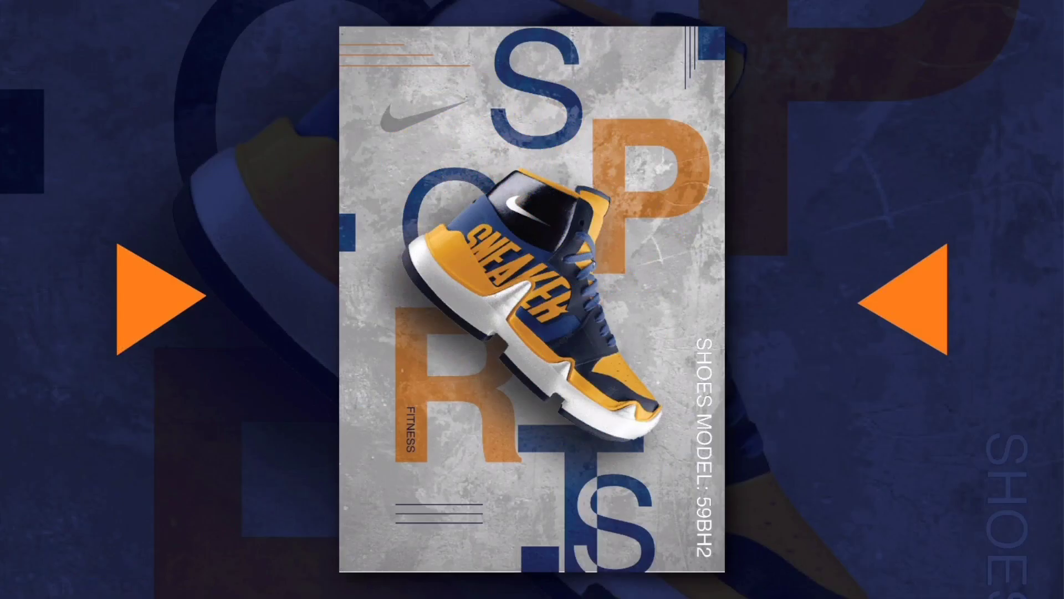